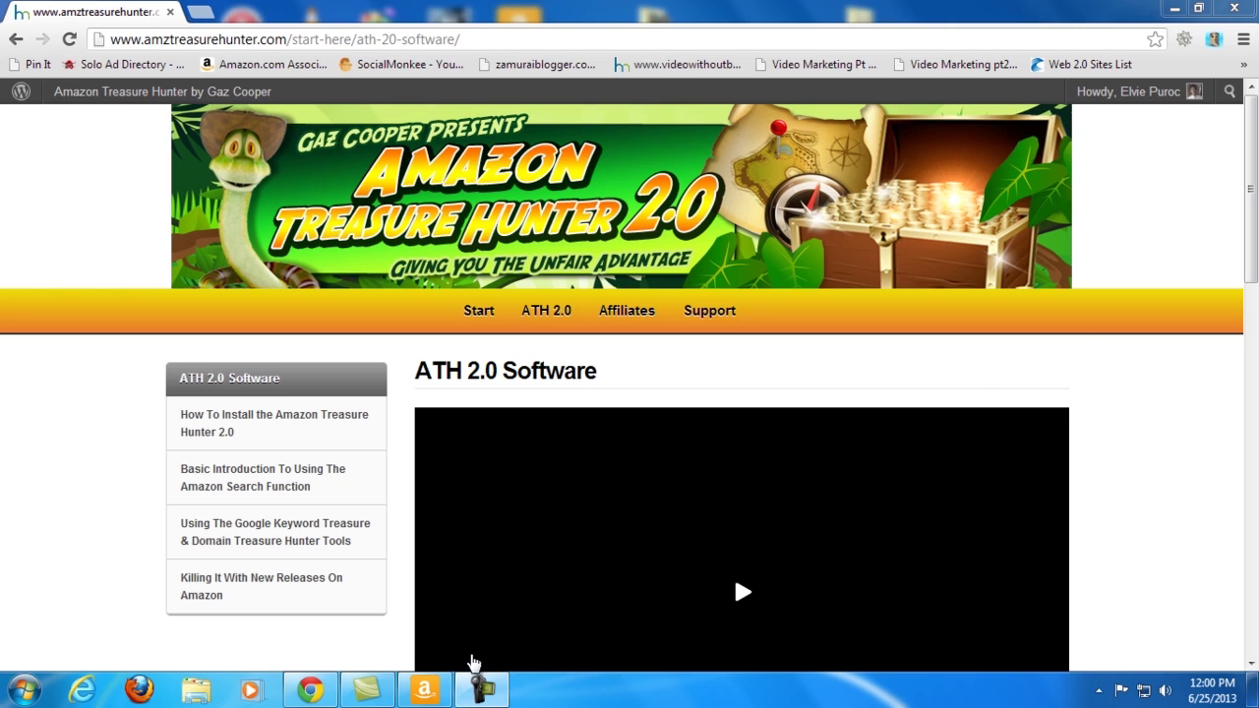
Examine the ATH 2.0 Software page, including its training video list and the Amazon Treasure Hunter 2.0 download section.
{"action": "left_click", "coordinate": [424, 690]}
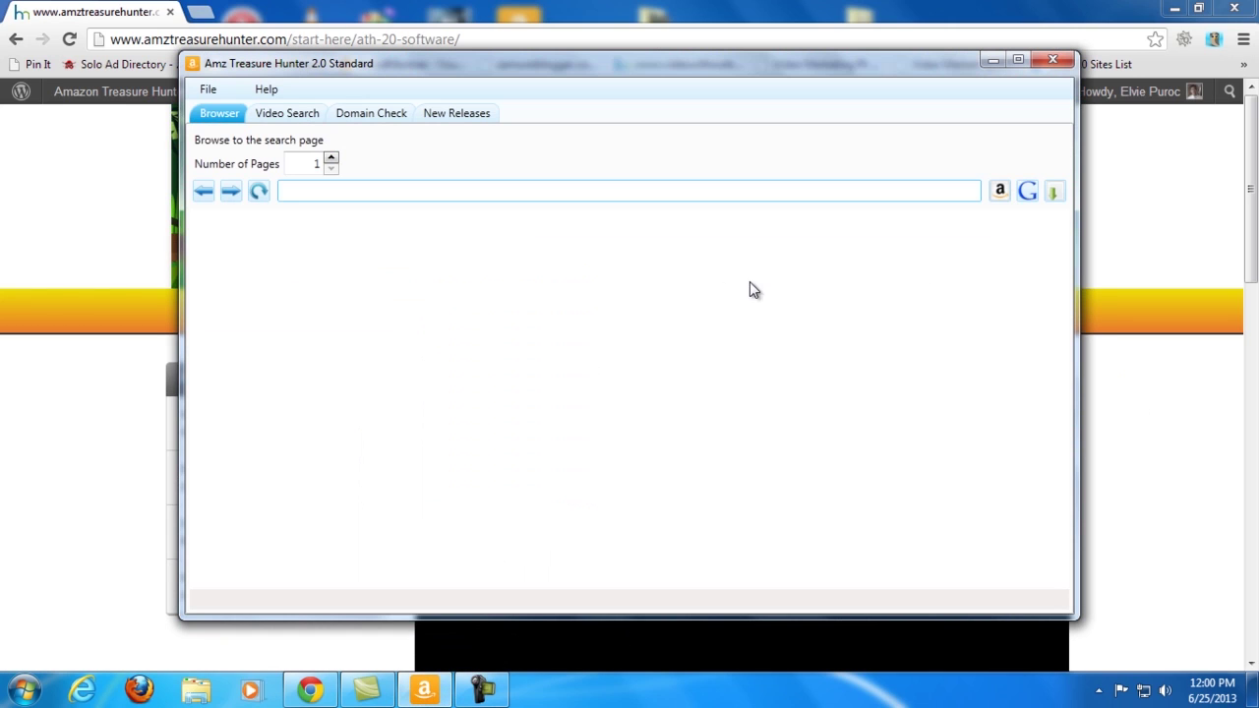
{"action": "left_click", "coordinate": [1168, 448]}
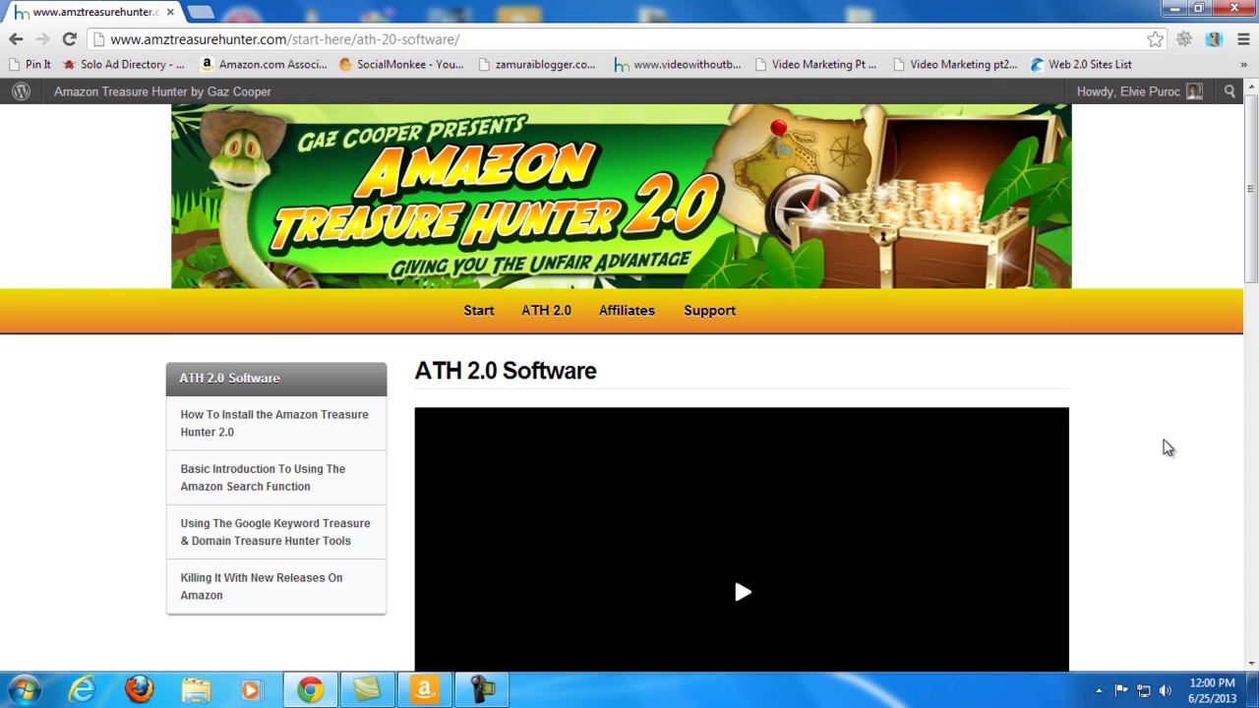
{"action": "scroll", "coordinate": [1161, 371], "scroll_direction": "down", "scroll_amount": 2}
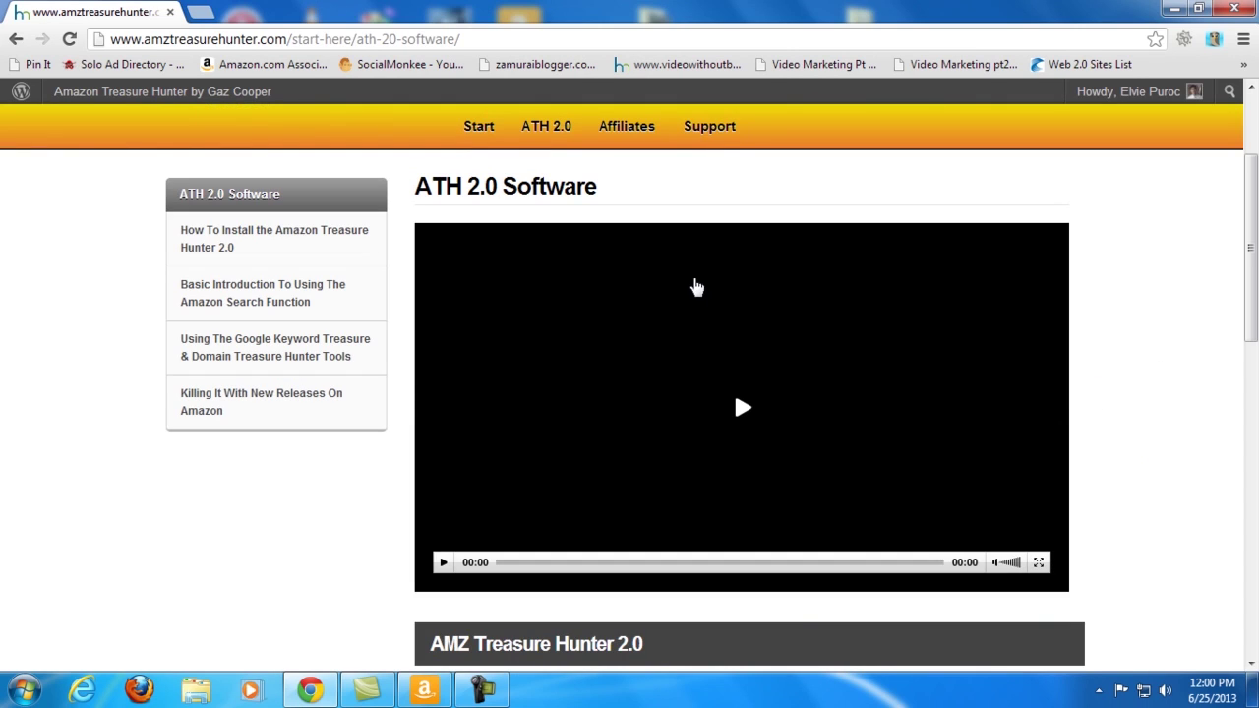
{"action": "scroll", "coordinate": [1113, 424], "scroll_direction": "down", "scroll_amount": 3}
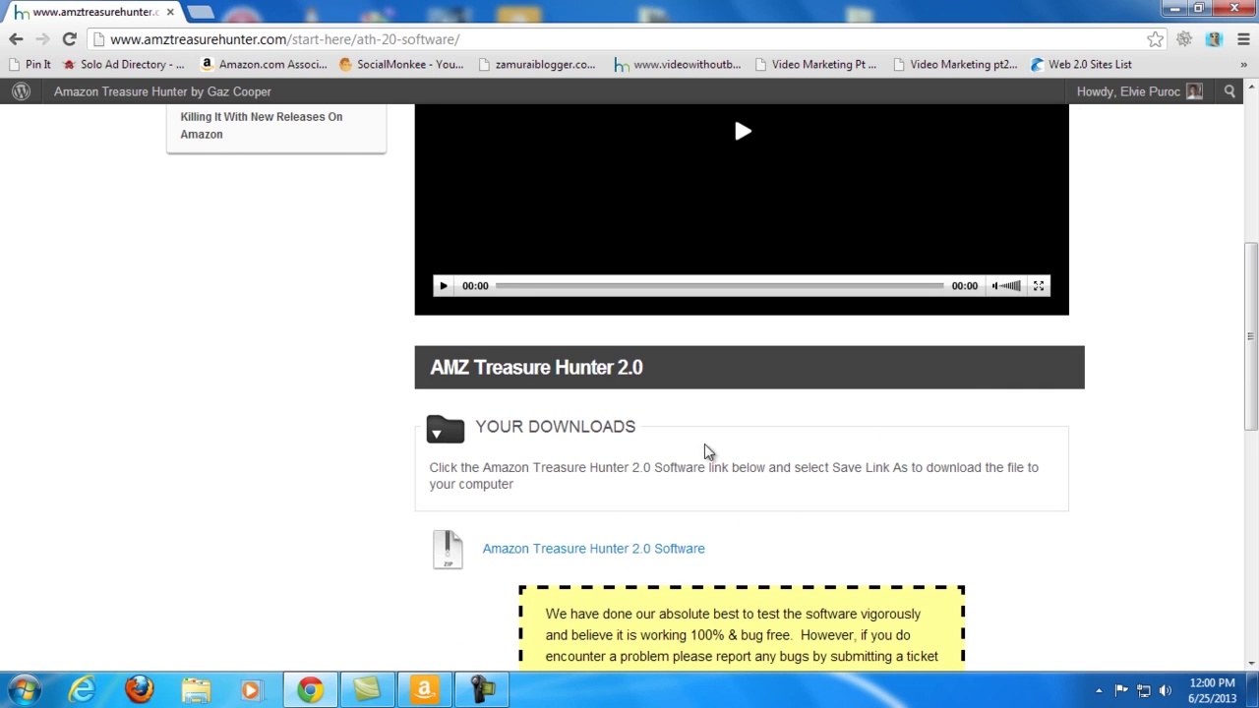
{"action": "scroll", "coordinate": [1246, 376], "scroll_direction": "up", "scroll_amount": 3}
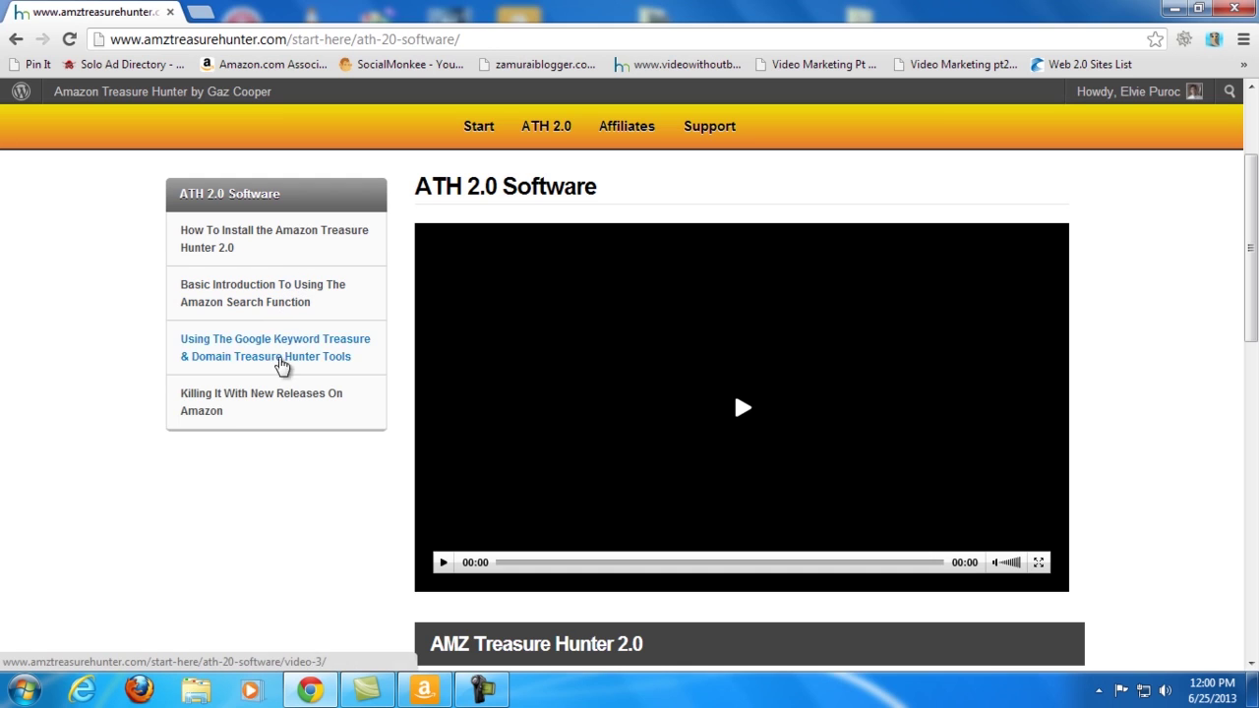
{"action": "scroll", "coordinate": [1231, 328], "scroll_direction": "up", "scroll_amount": 2}
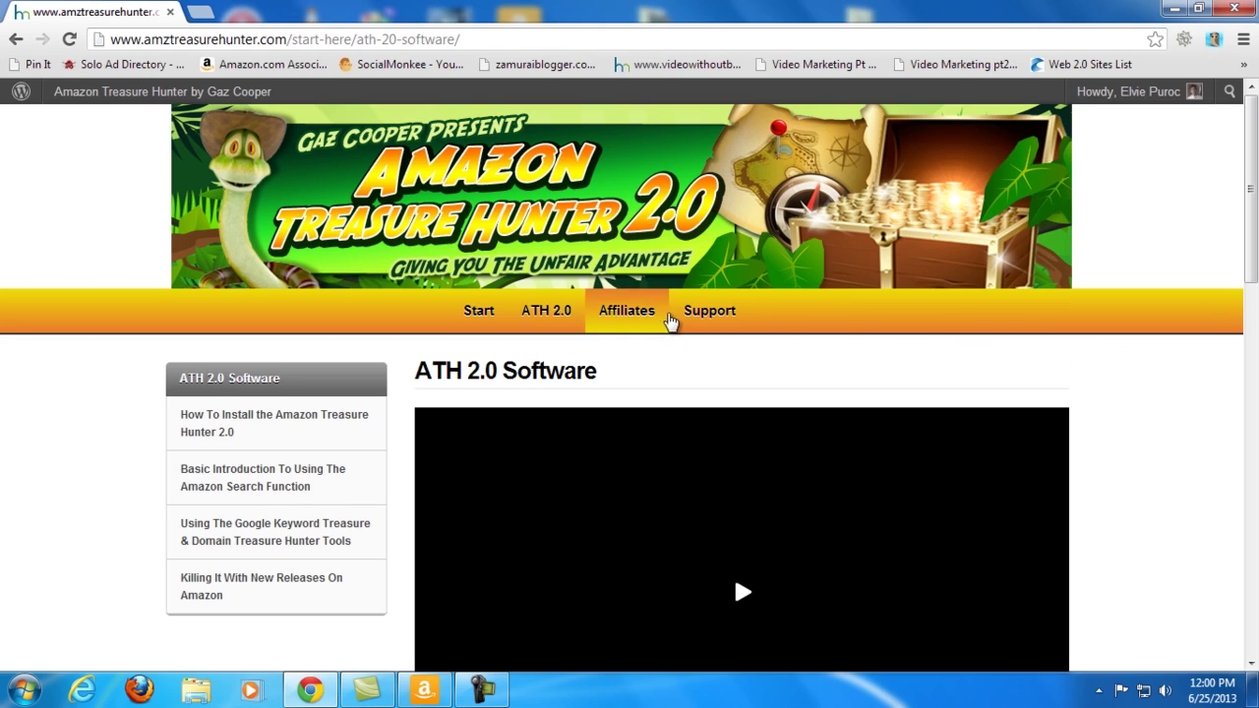
Switch to Amz Treasure Hunter, load Amazon in its browser and go through Camera, Photo & Video to the Traditional Camcorders listing.
{"action": "key", "text": "alt+Tab"}
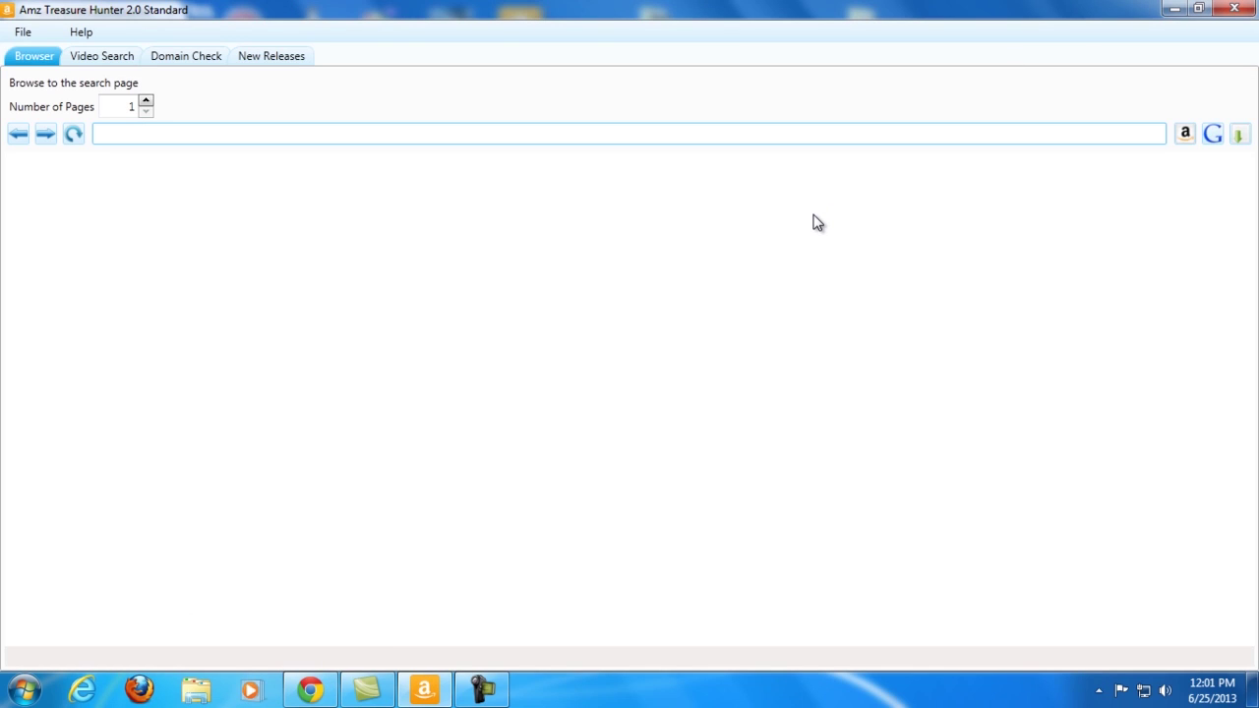
{"action": "left_click", "coordinate": [1187, 132]}
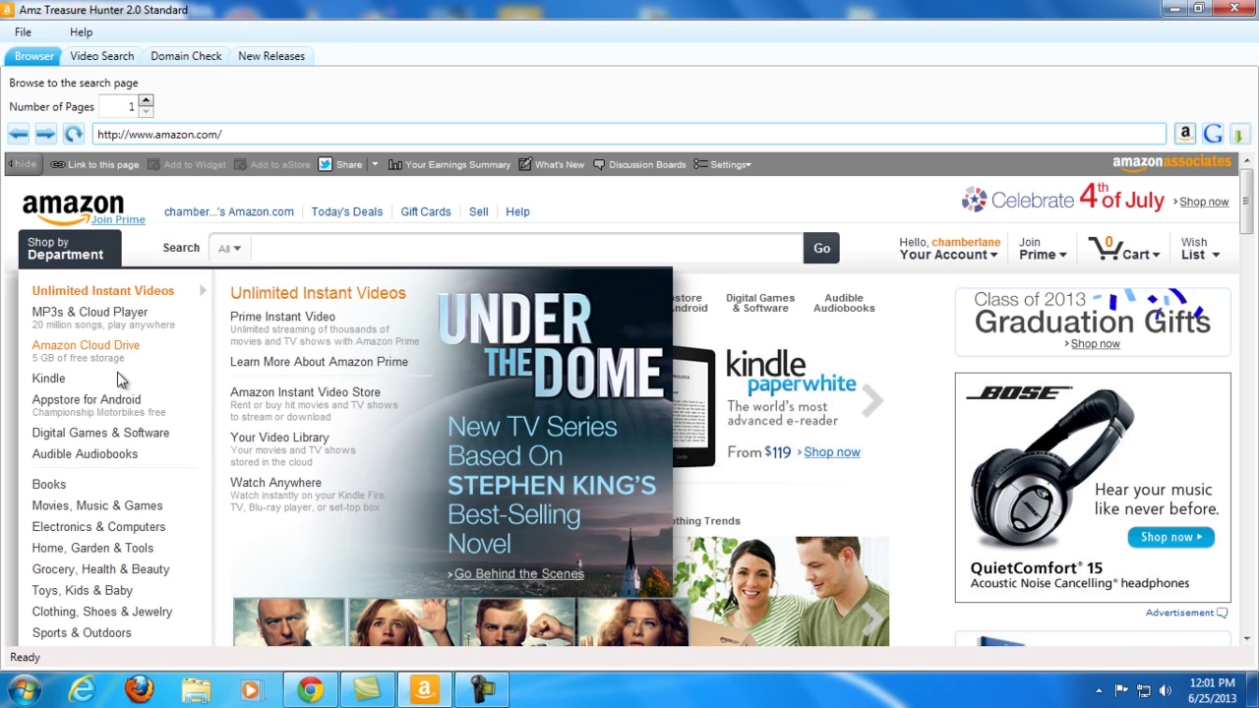
{"action": "mouse_move", "coordinate": [116, 534]}
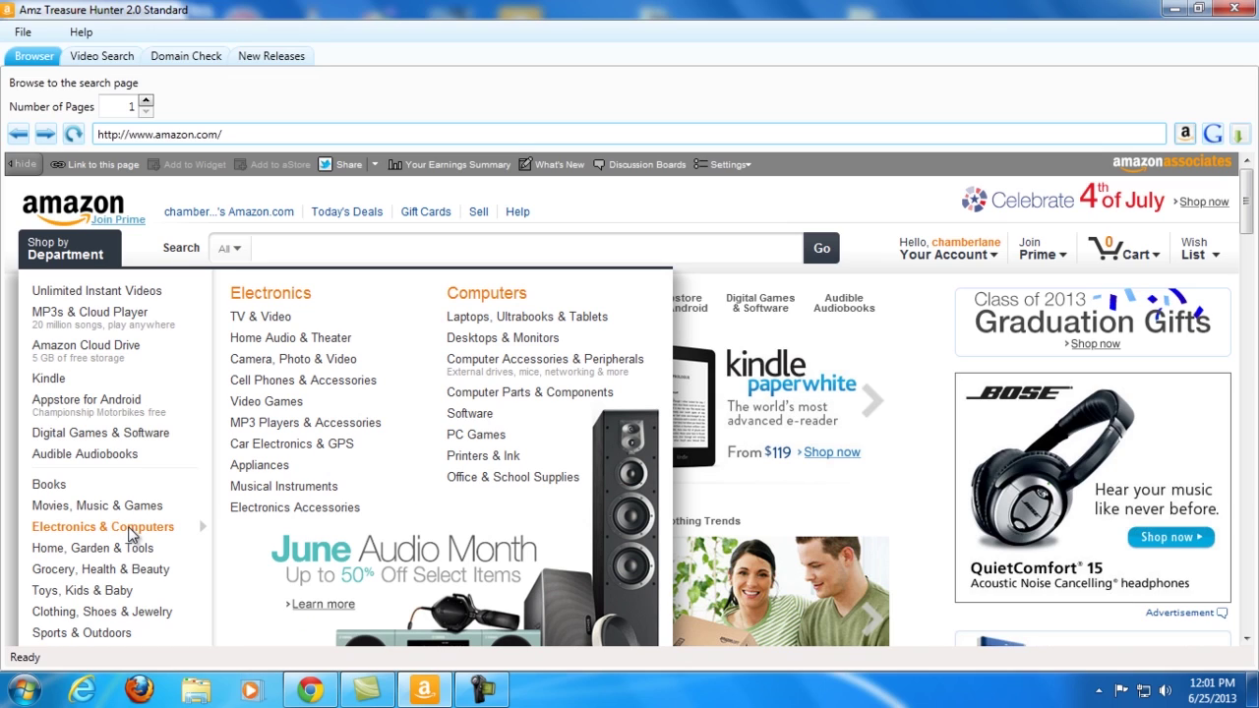
{"action": "left_click", "coordinate": [301, 366]}
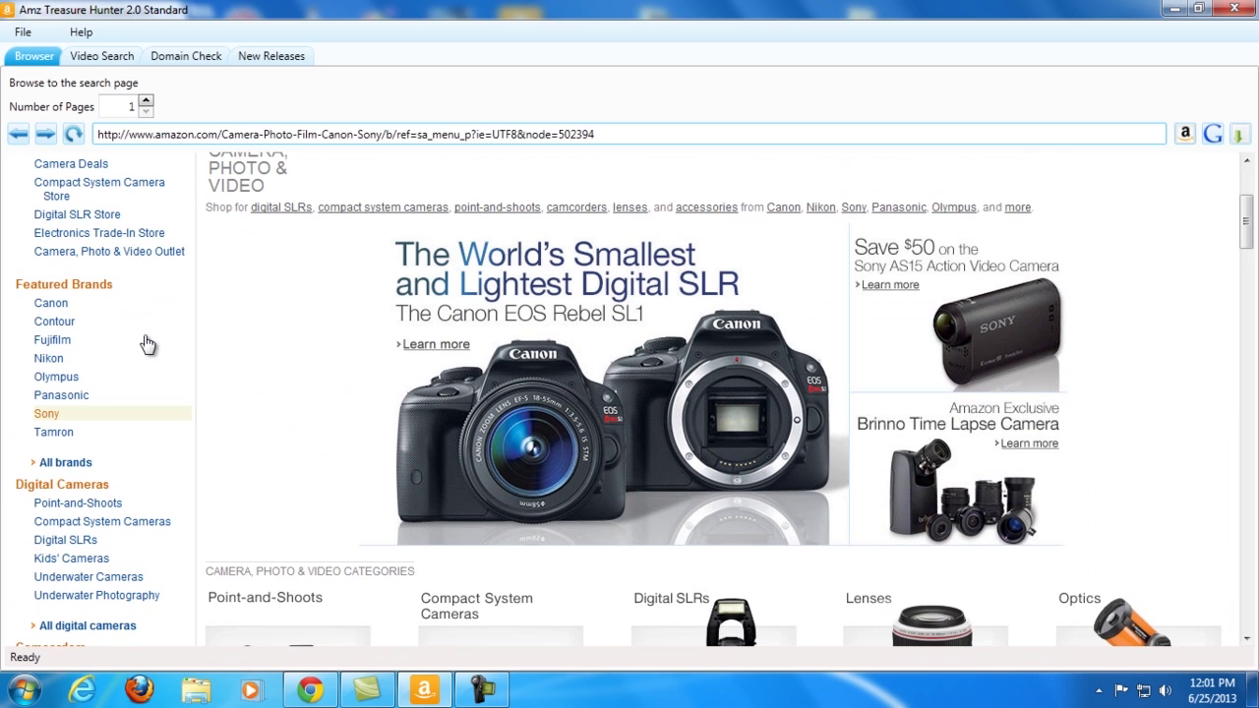
{"action": "scroll", "coordinate": [148, 343], "scroll_direction": "up", "scroll_amount": 1}
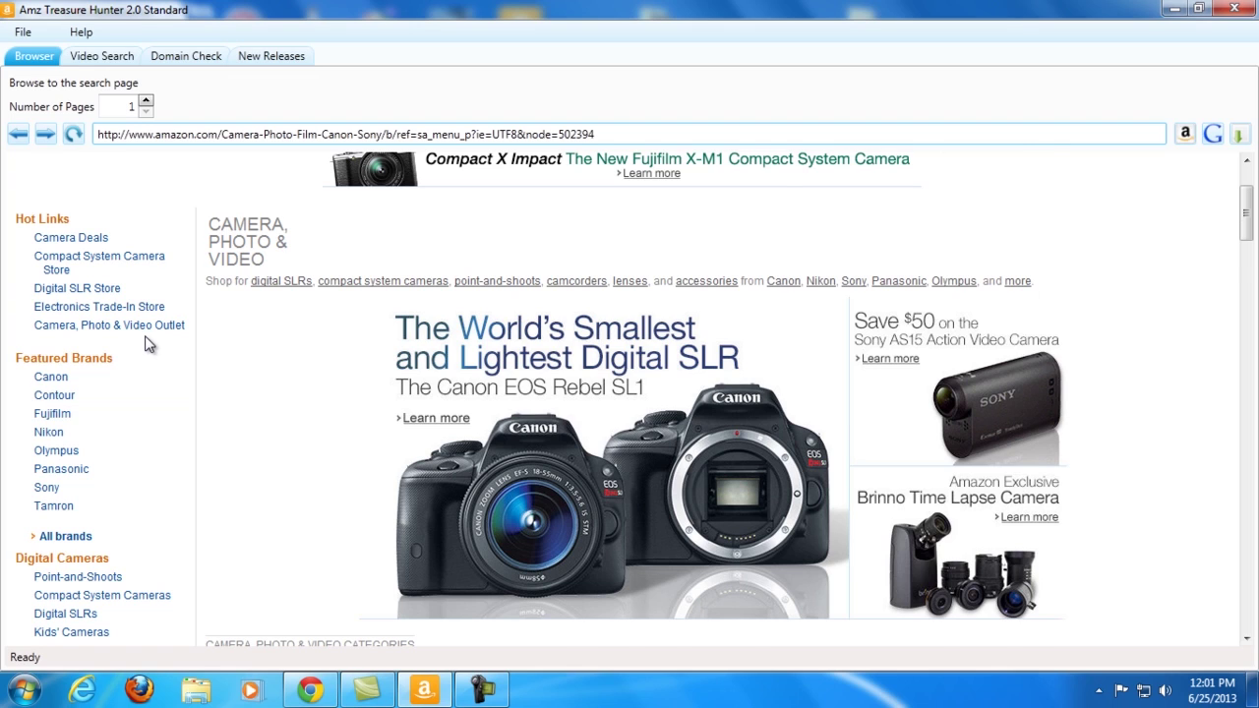
{"action": "scroll", "coordinate": [148, 344], "scroll_direction": "down", "scroll_amount": 3}
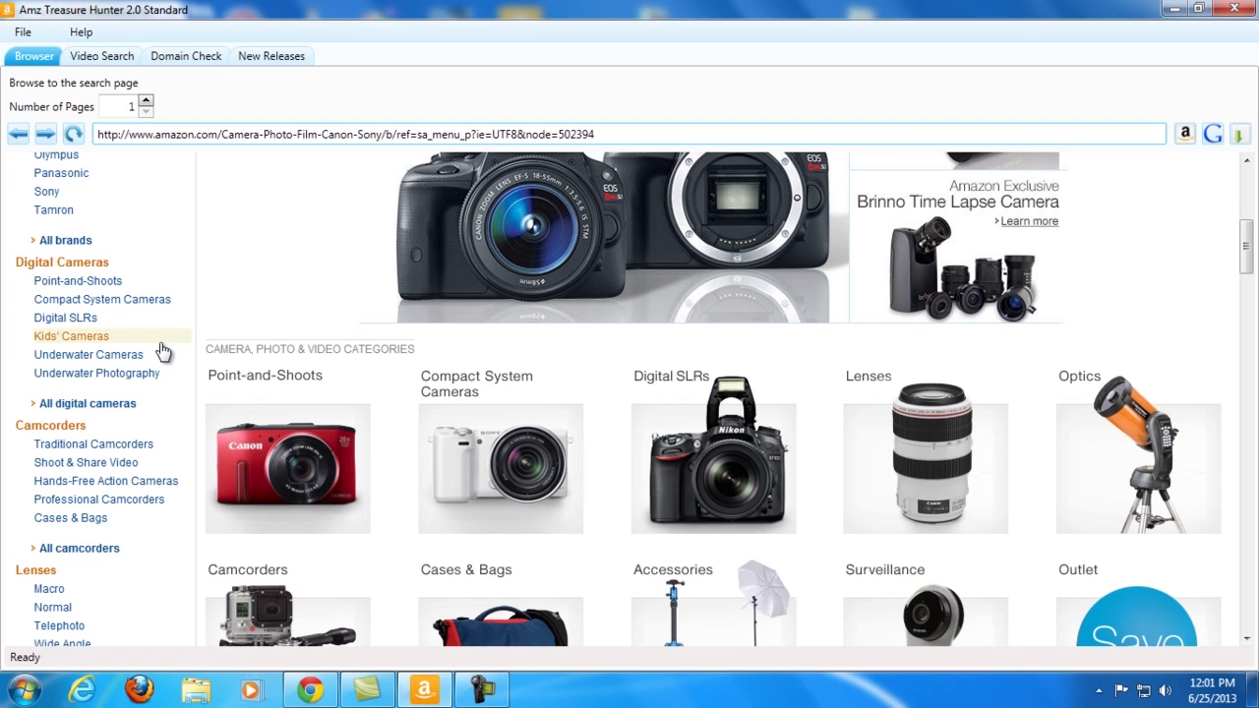
{"action": "left_click", "coordinate": [108, 442]}
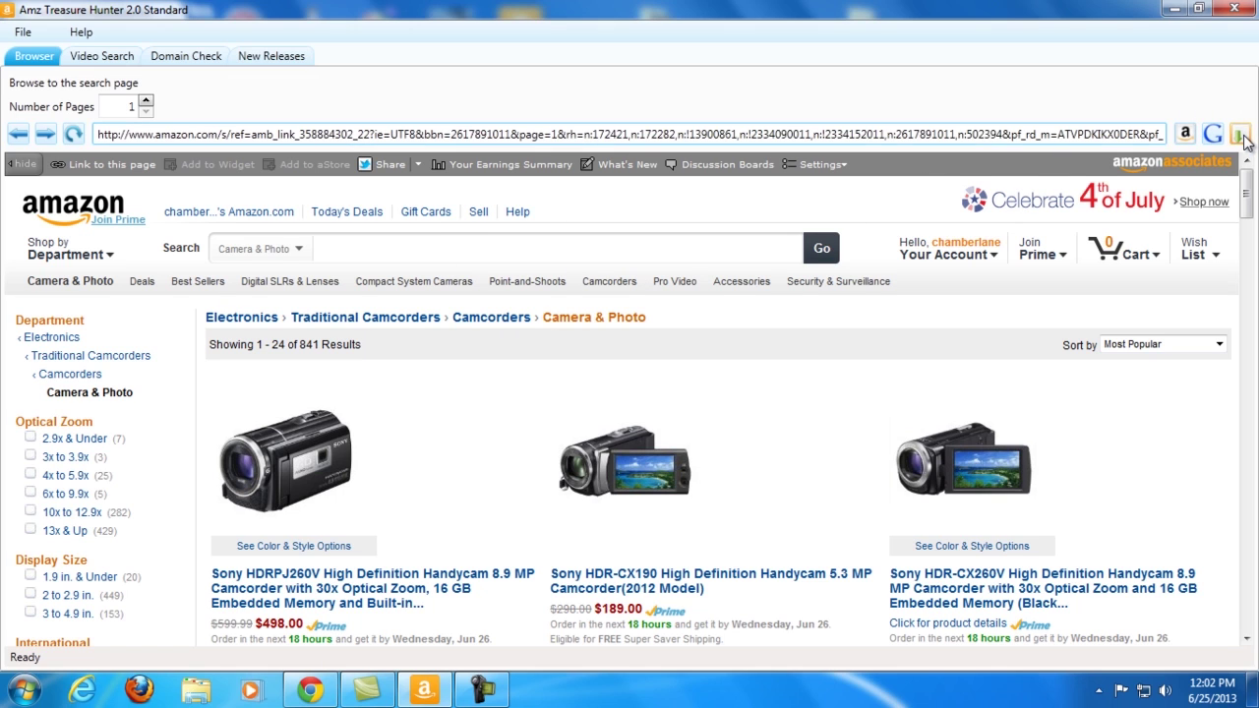
Extract the products from the camcorder results page into the video search list and shorten their names.
{"action": "left_click", "coordinate": [1242, 138]}
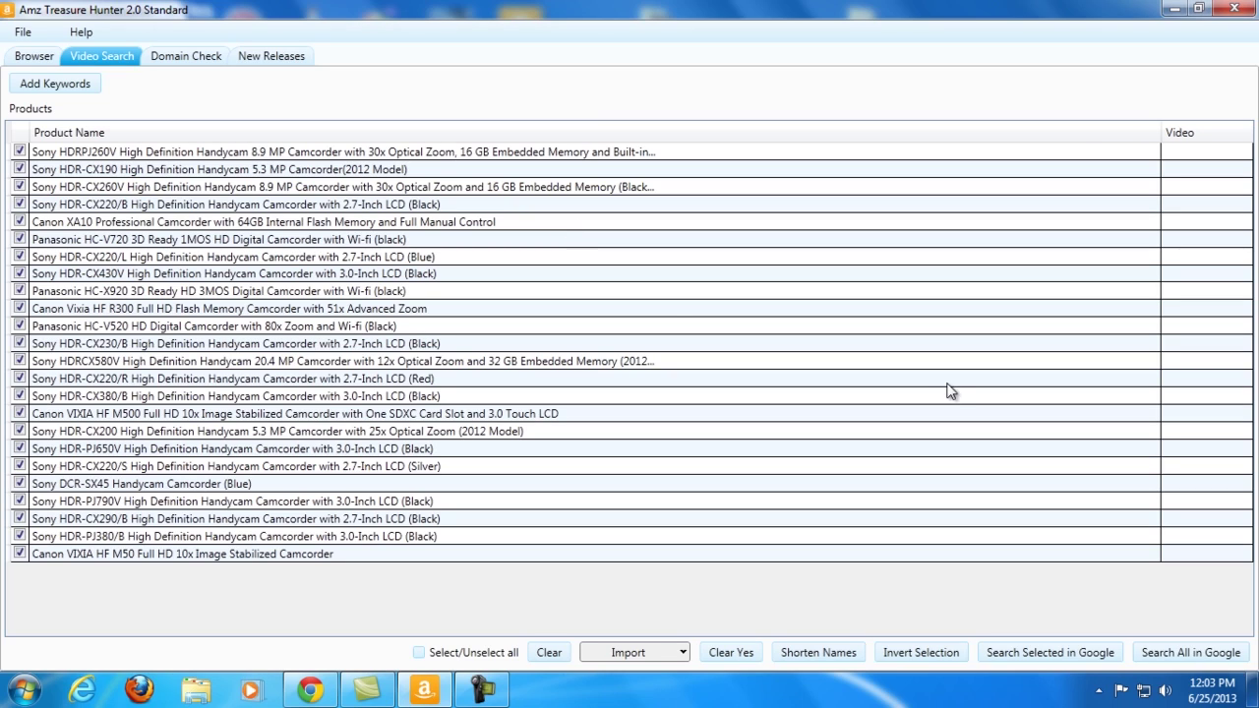
{"action": "left_click", "coordinate": [818, 653]}
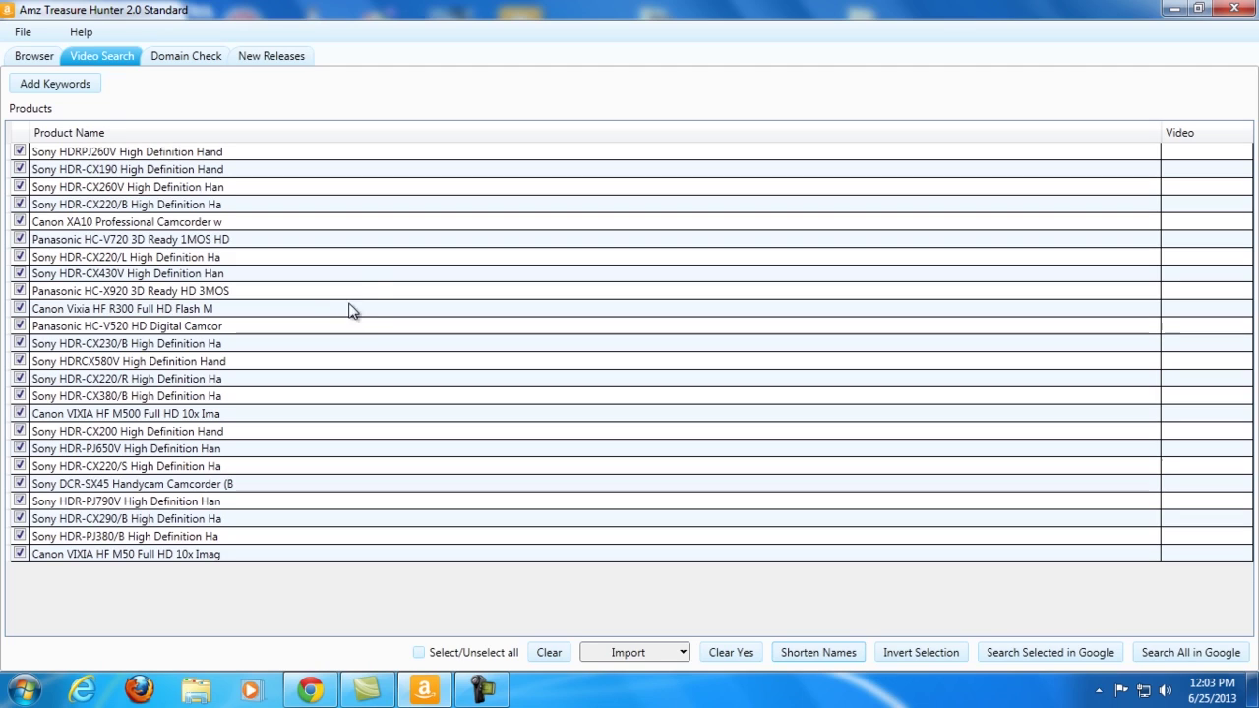
Trim leftover partial words from the shortened product names, such as "Canon XA10 Professional Camcorder" and "Canon Vixia HF R300 Full HD Flash".
{"action": "double_click", "coordinate": [233, 223]}
{"action": "left_click", "coordinate": [233, 224]}
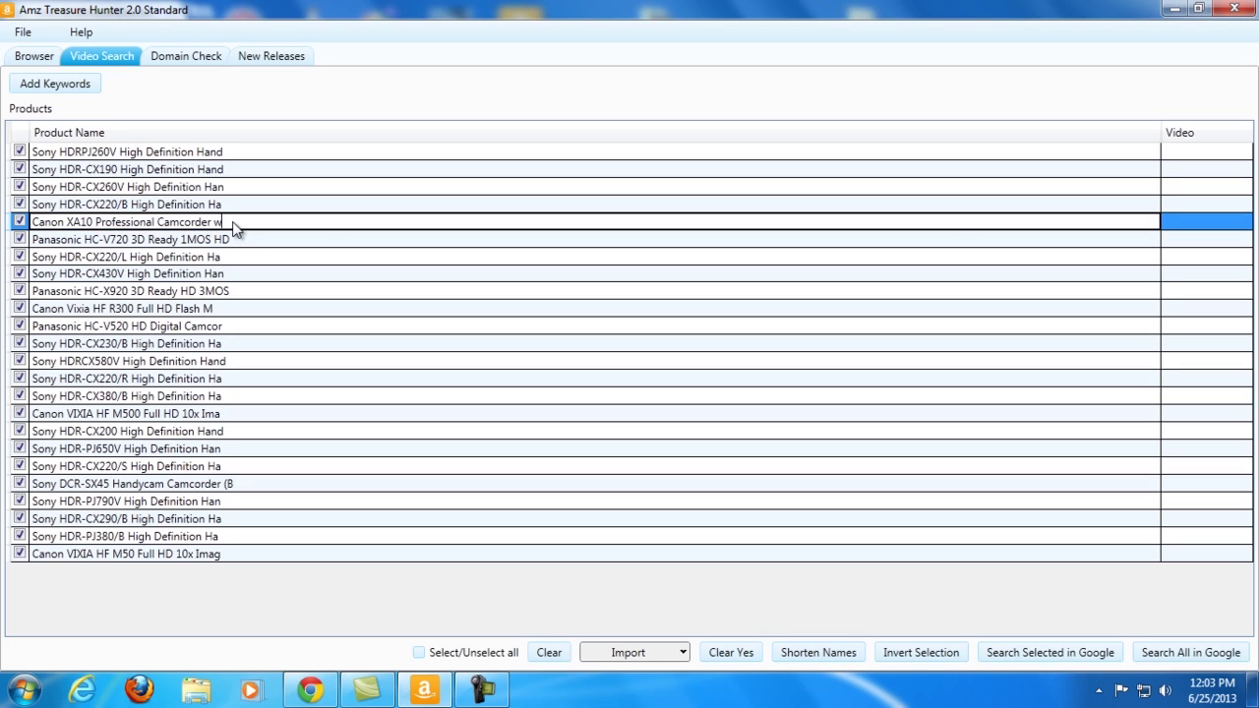
{"action": "key", "text": "BackSpace"}
{"action": "key", "text": "BackSpace"}
{"action": "double_click", "coordinate": [223, 311]}
{"action": "left_click", "coordinate": [224, 312]}
{"action": "key", "text": "BackSpace"}
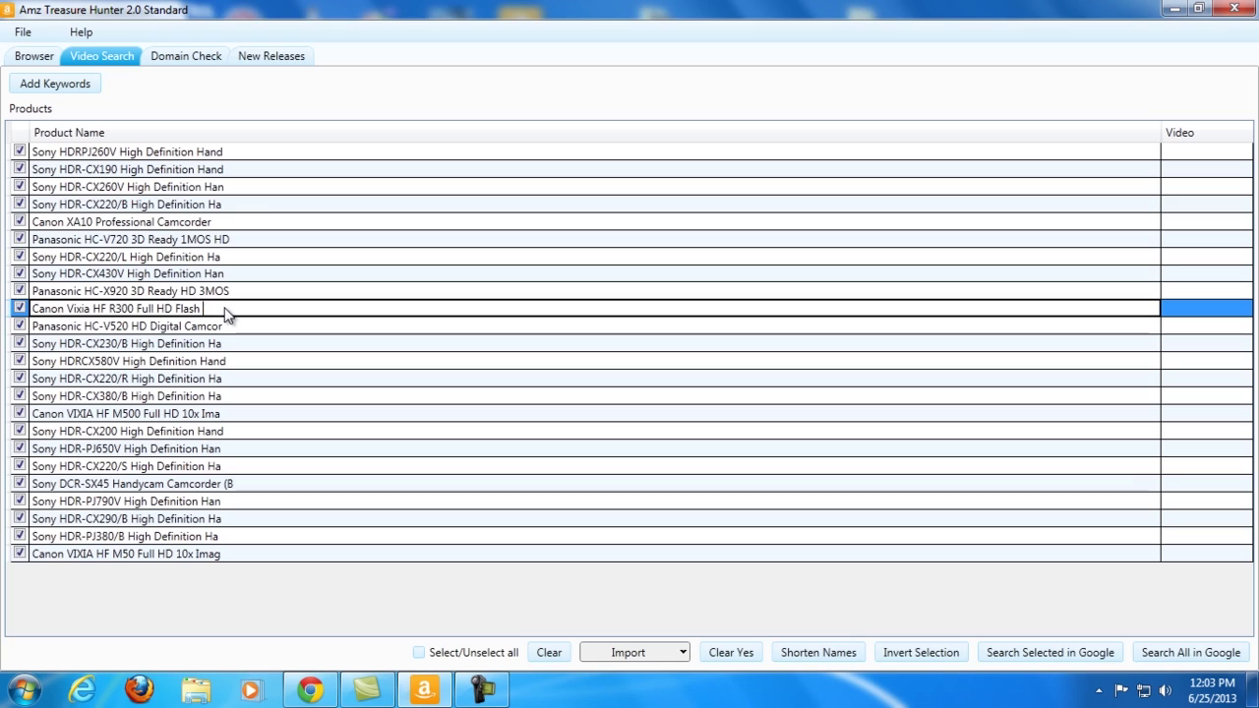
{"action": "left_click", "coordinate": [819, 652]}
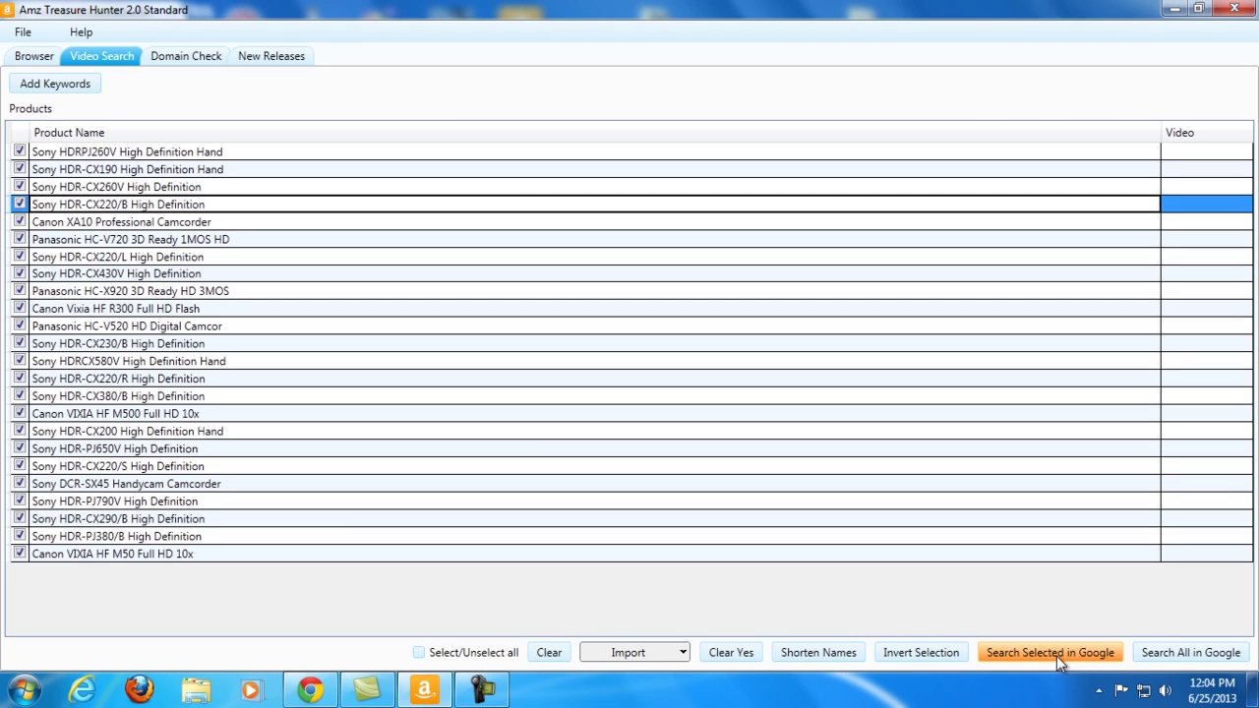
Search the selected products in Google for videos and clear those marked Yes from the list.
{"action": "left_click", "coordinate": [1057, 657]}
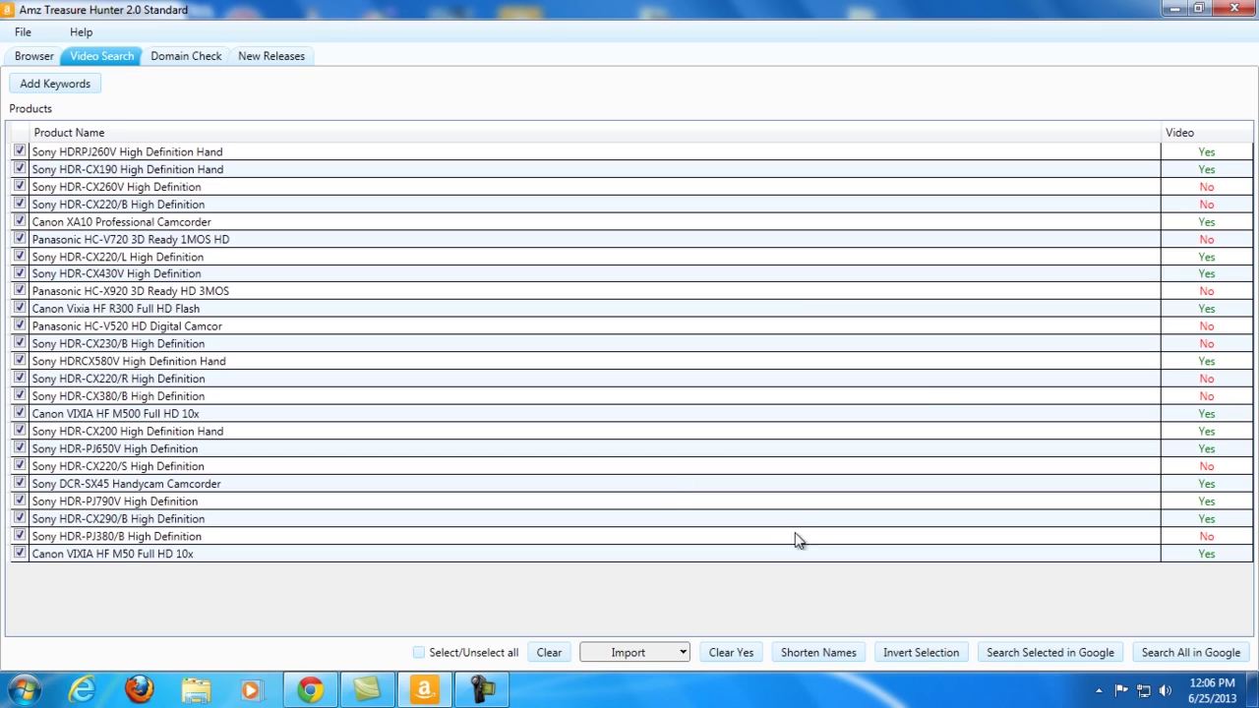
{"action": "left_click", "coordinate": [743, 655]}
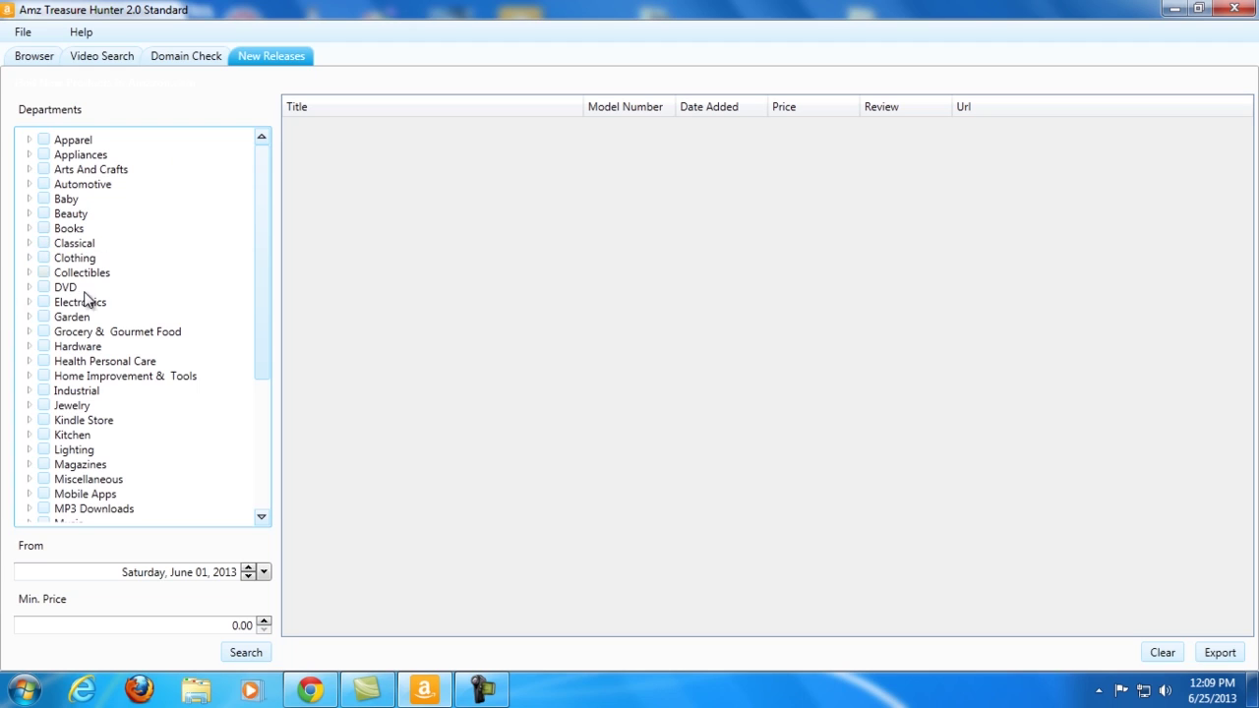
Search Amazon new releases for the Camcorders subdepartment under Electronics, Camera & Photo, Camcorders.
{"action": "left_click", "coordinate": [28, 303]}
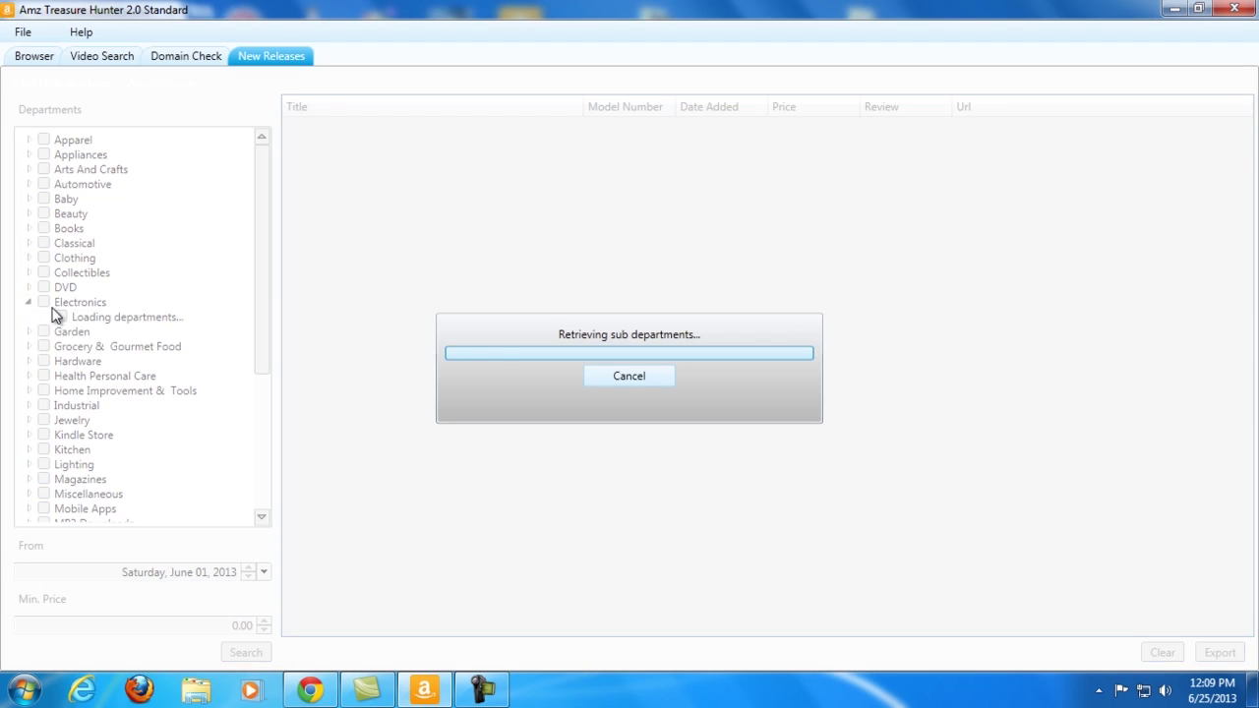
{"action": "scroll", "coordinate": [205, 290], "scroll_direction": "down", "scroll_amount": 2}
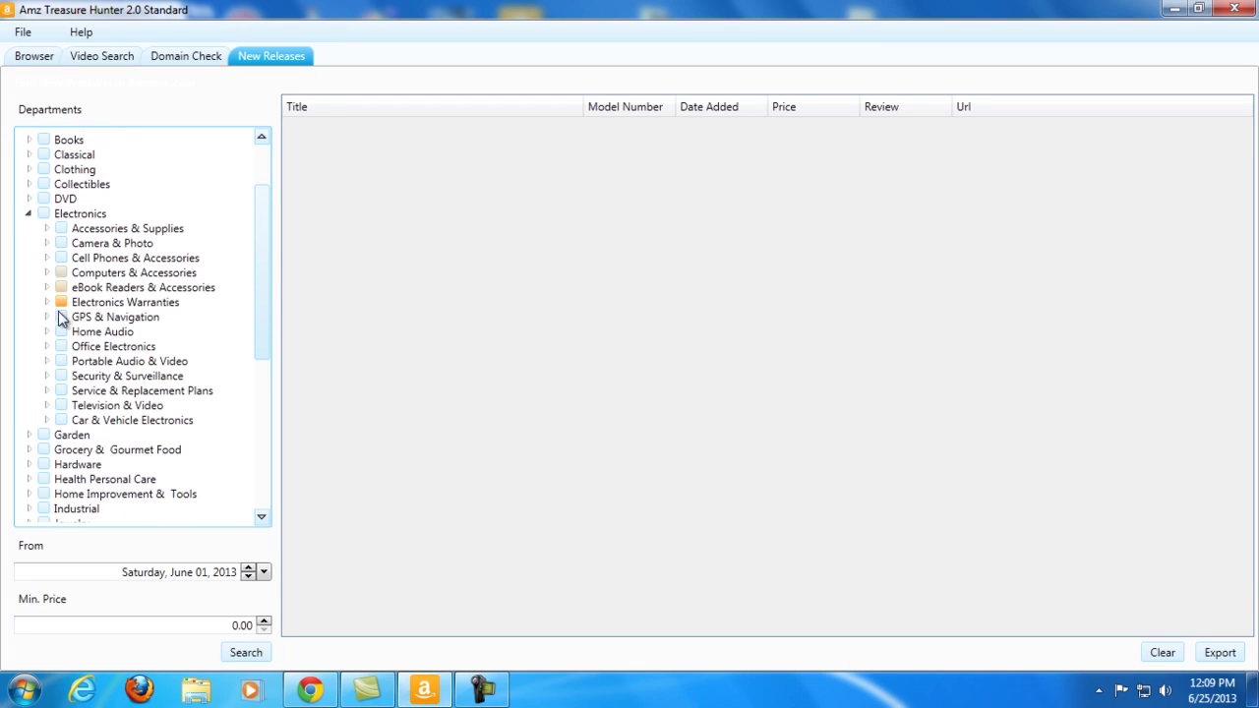
{"action": "left_click", "coordinate": [46, 243]}
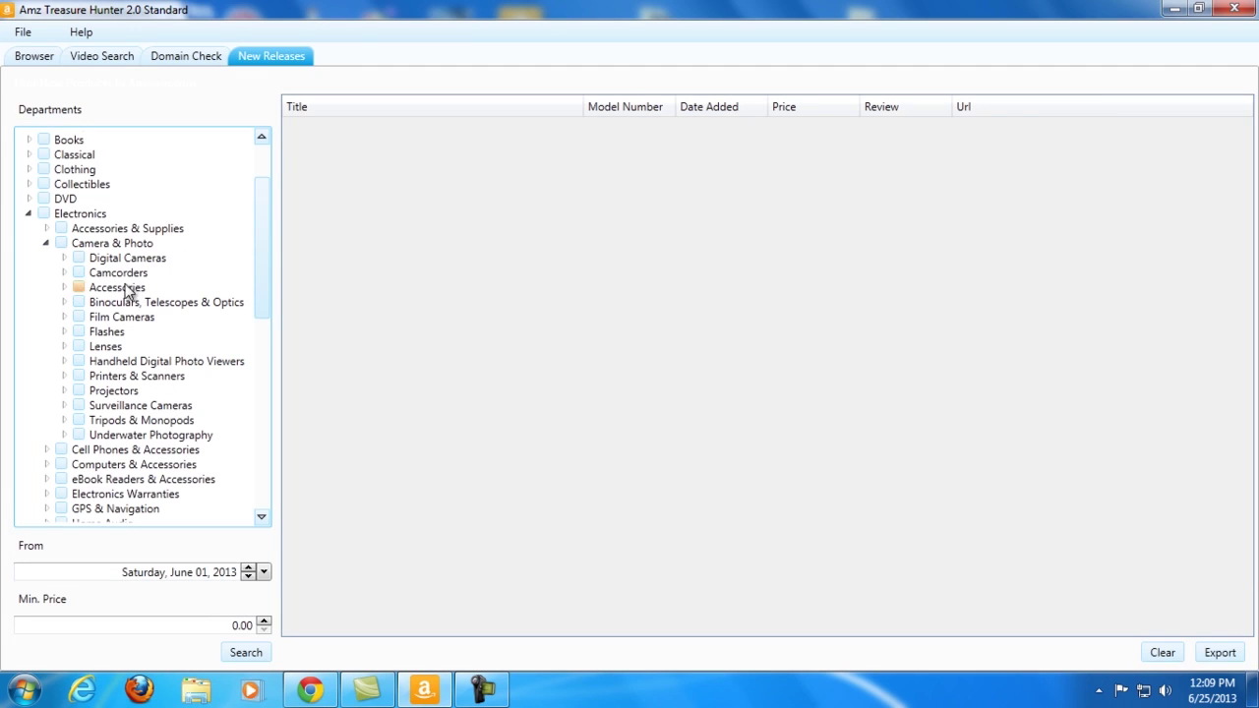
{"action": "left_click", "coordinate": [64, 273]}
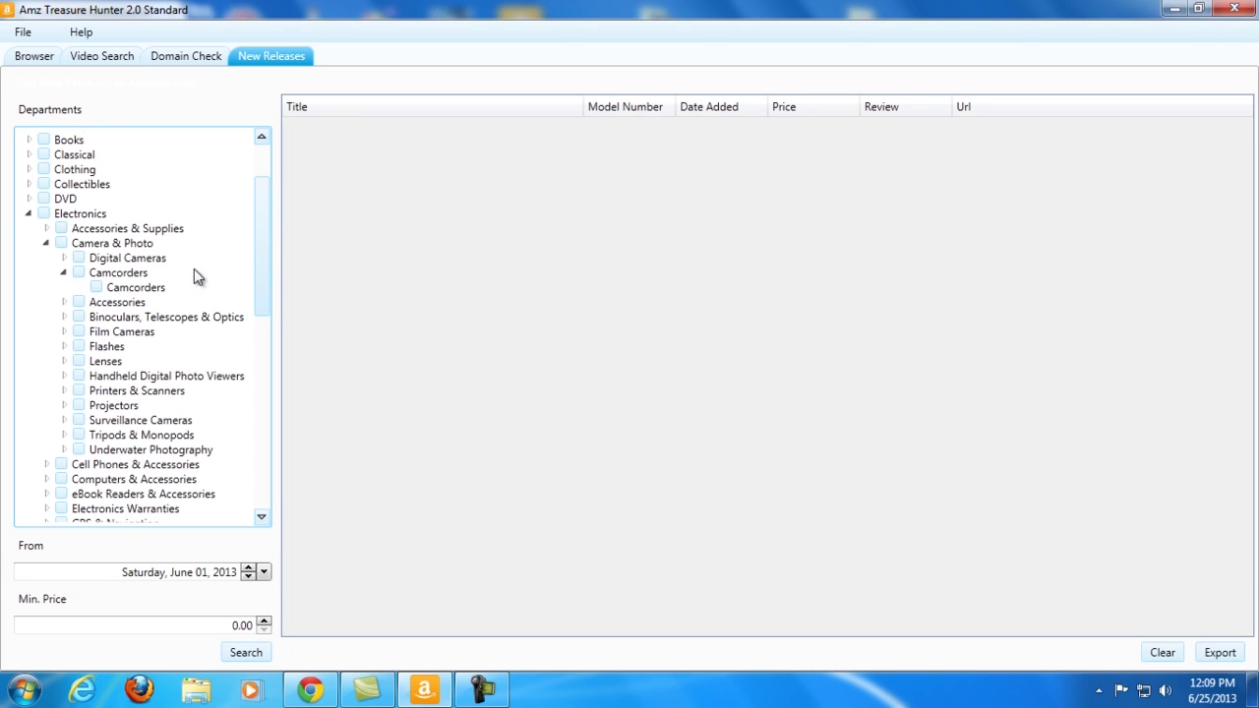
{"action": "left_click", "coordinate": [124, 288]}
{"action": "left_click", "coordinate": [246, 654]}
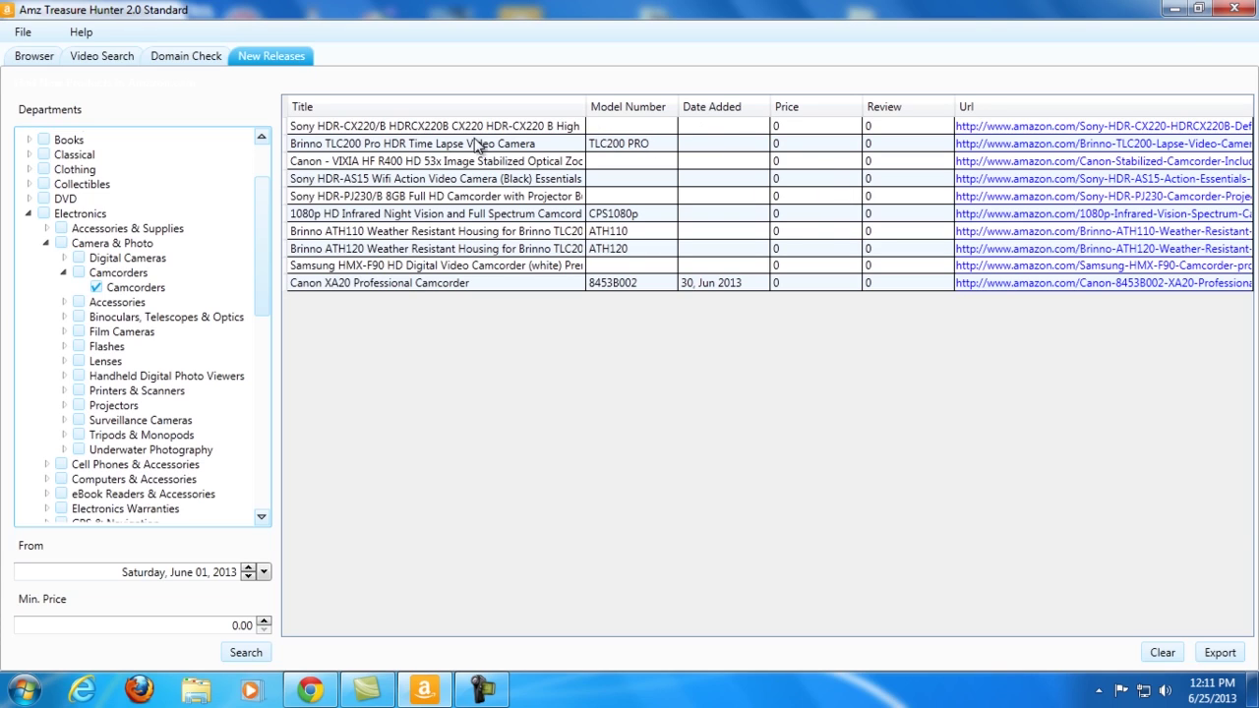
Import the new release camcorders into the video search product list and compare them with the new releases results.
{"action": "left_click", "coordinate": [114, 58]}
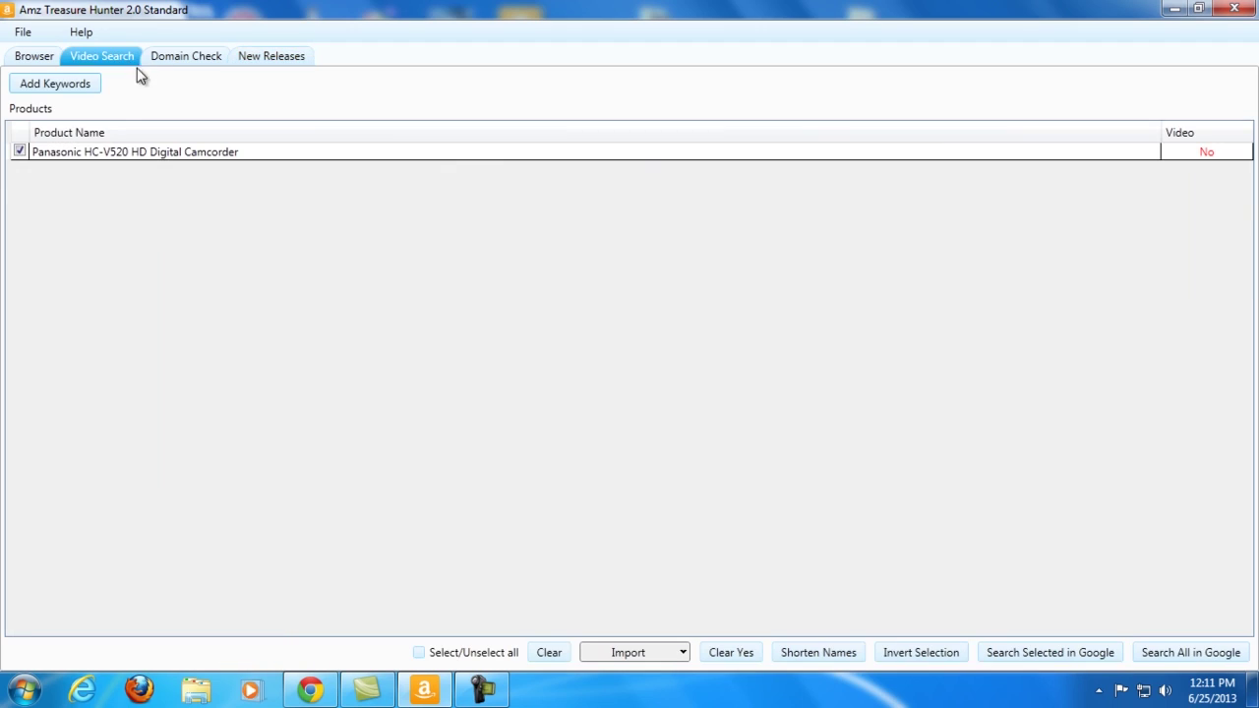
{"action": "left_click", "coordinate": [683, 654]}
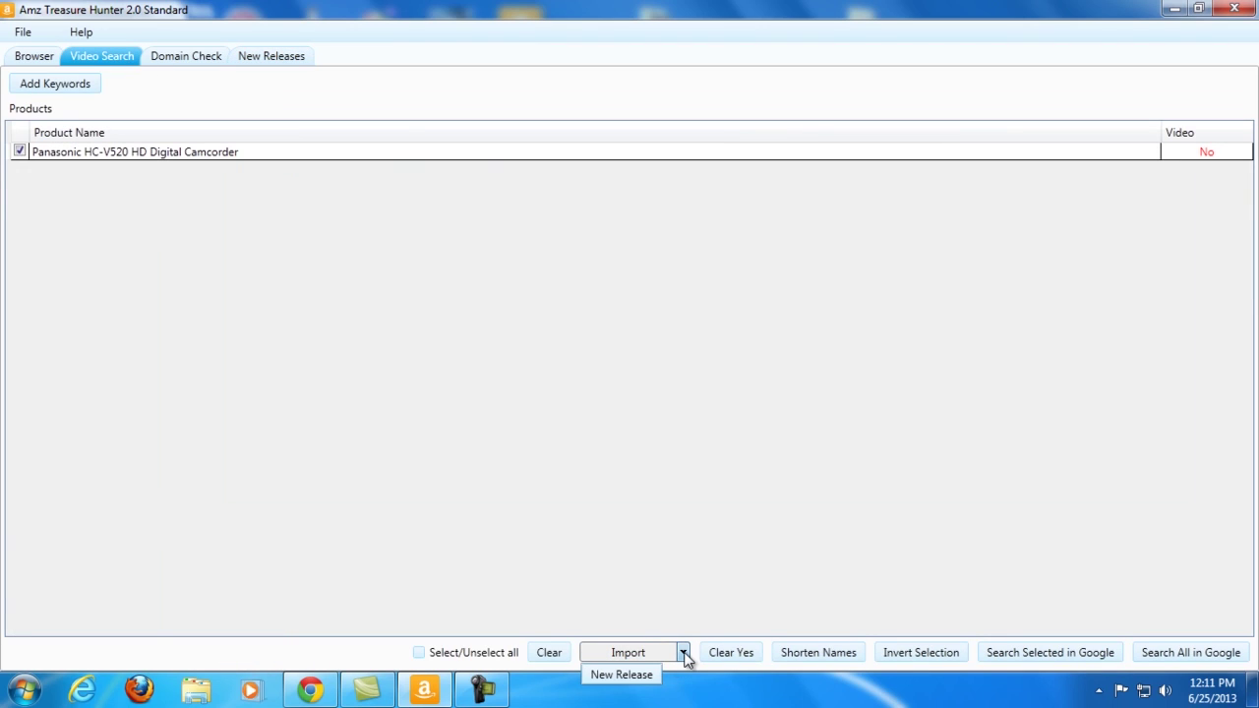
{"action": "left_click", "coordinate": [641, 675]}
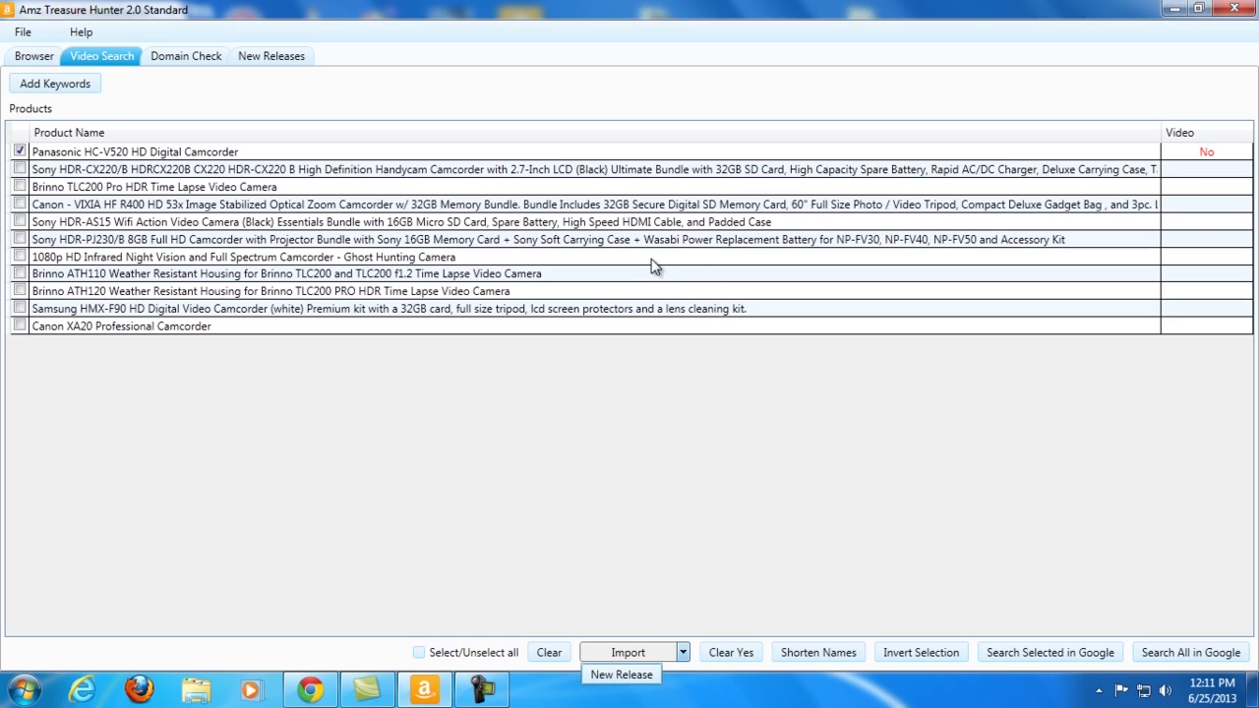
{"action": "left_click", "coordinate": [262, 56]}
{"action": "left_click", "coordinate": [261, 56]}
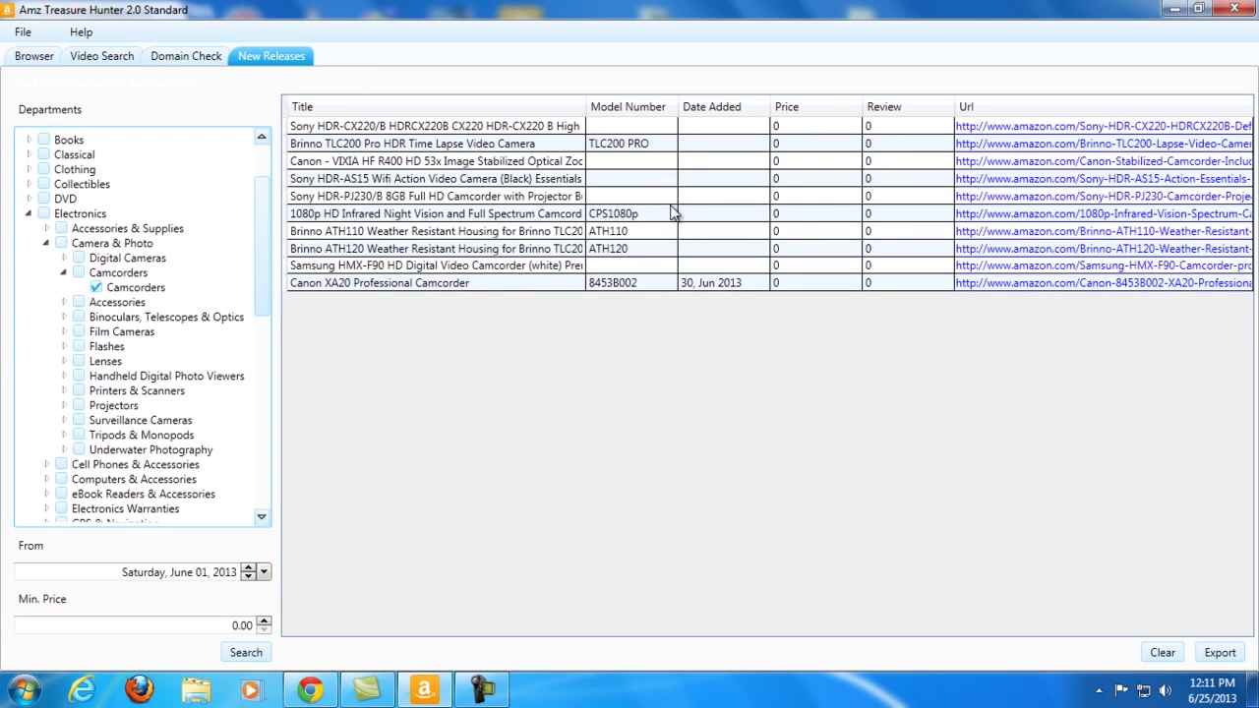
{"action": "left_click", "coordinate": [114, 62]}
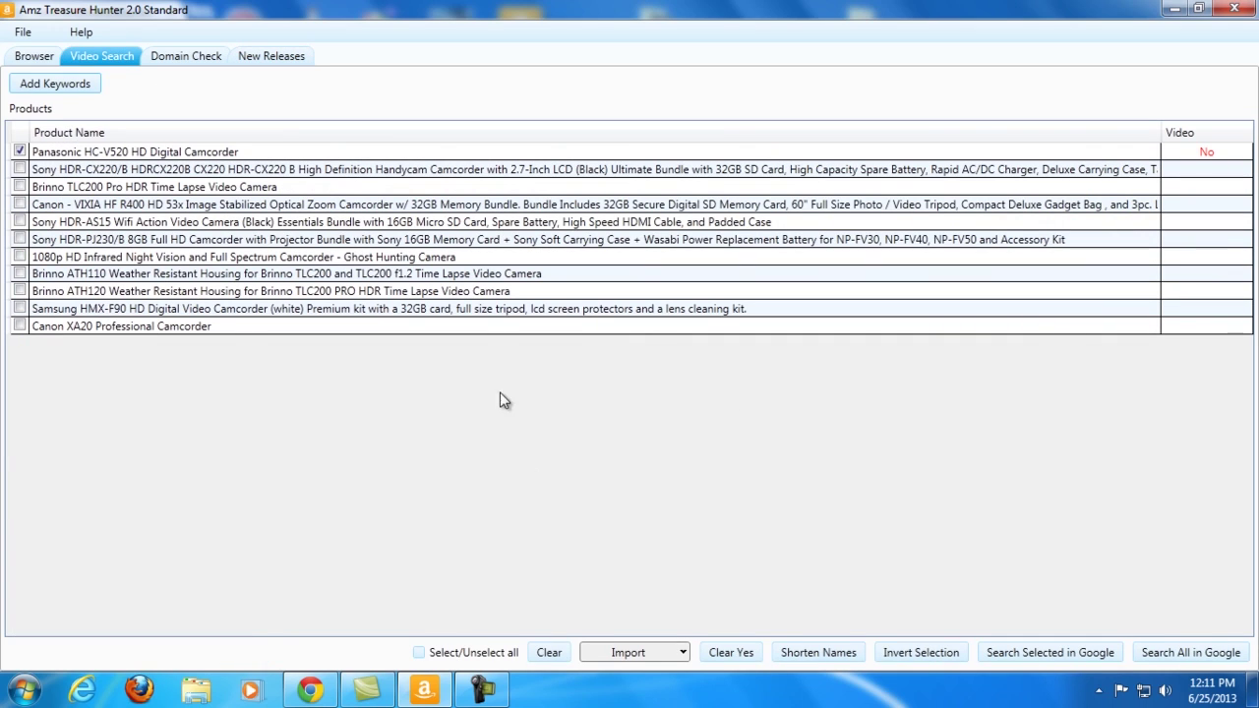
Select all products in the video search list and shorten their names.
{"action": "left_click", "coordinate": [448, 654]}
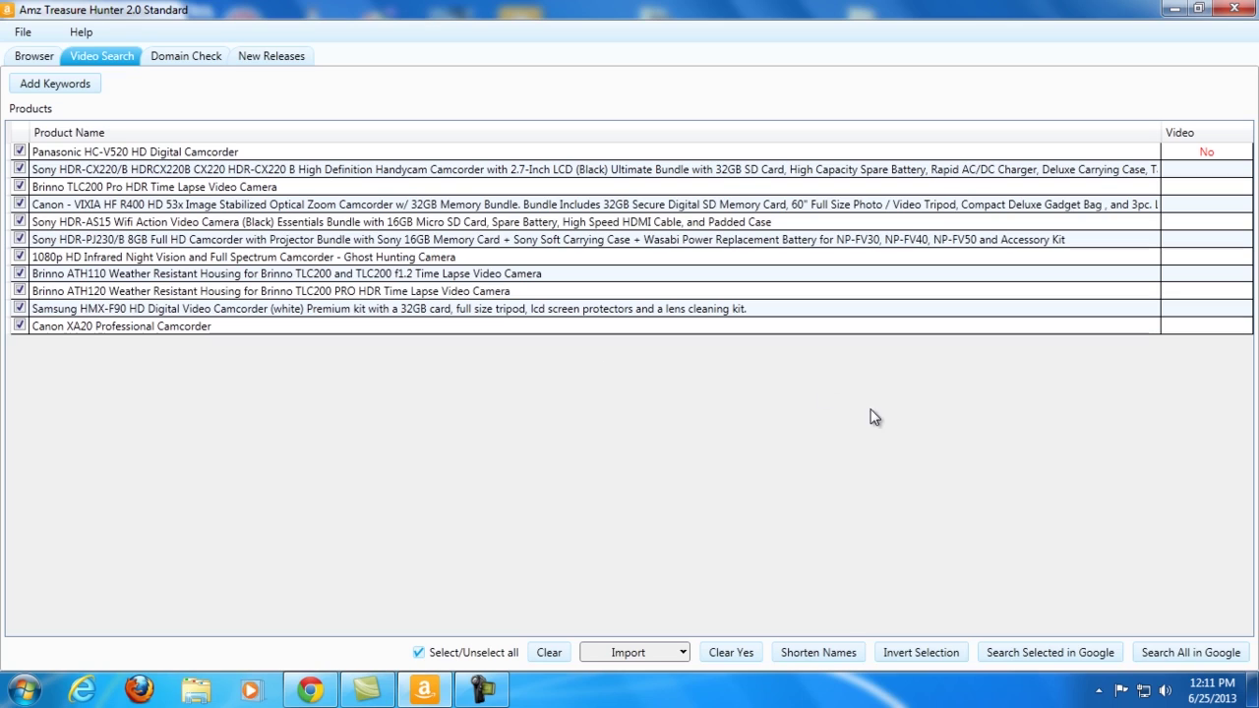
{"action": "left_click", "coordinate": [827, 655]}
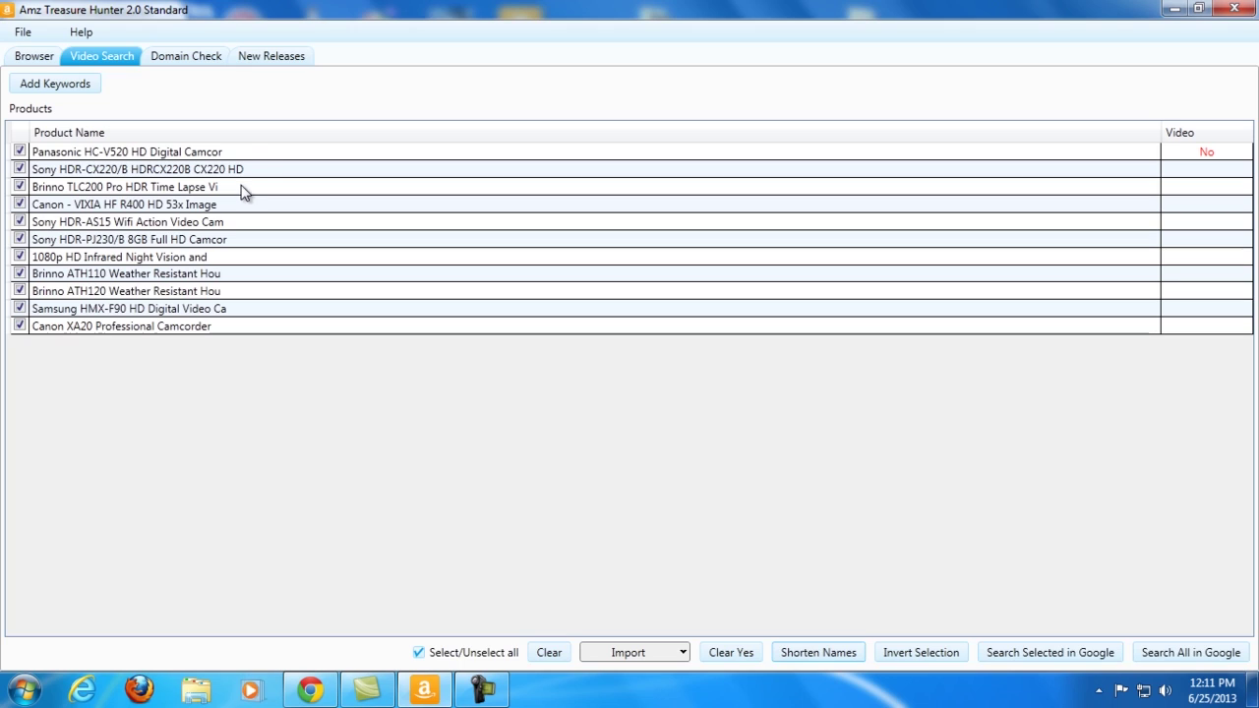
Correct the cut-off product names, such as "Panasonic HC-V520 HD Digital Camcorder", and search the selected products in Google for videos.
{"action": "left_click", "coordinate": [241, 154]}
{"action": "left_click", "coordinate": [246, 155]}
{"action": "left_click", "coordinate": [248, 158]}
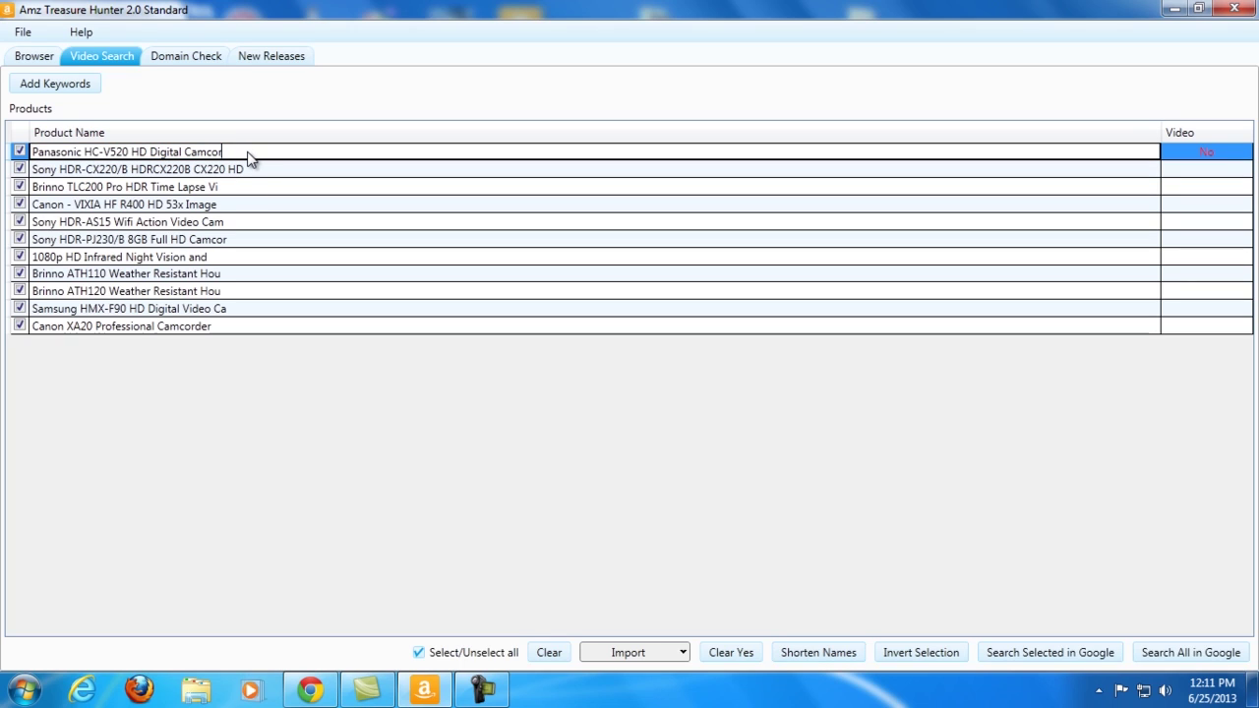
{"action": "type", "text": "der"}
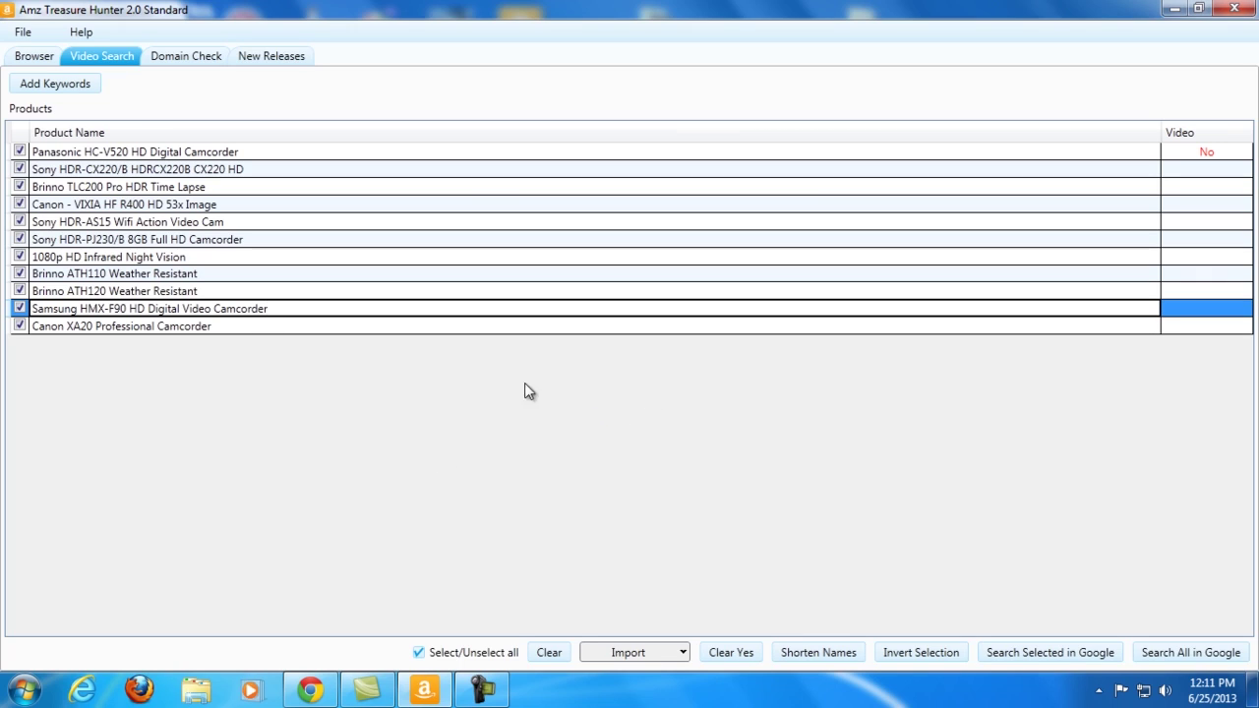
{"action": "left_click", "coordinate": [1064, 655]}
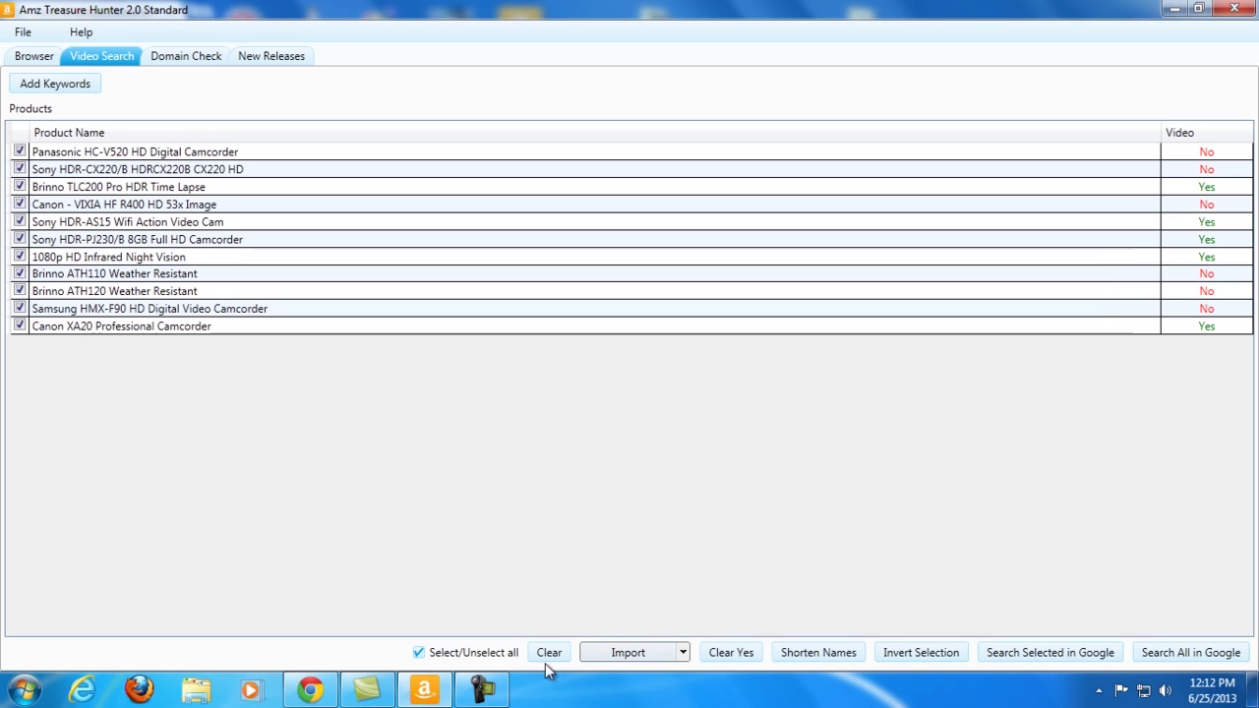
Remove the products that already have videos from the video search list and check the ATH 2.0 Software page in Chrome.
{"action": "left_click", "coordinate": [731, 652]}
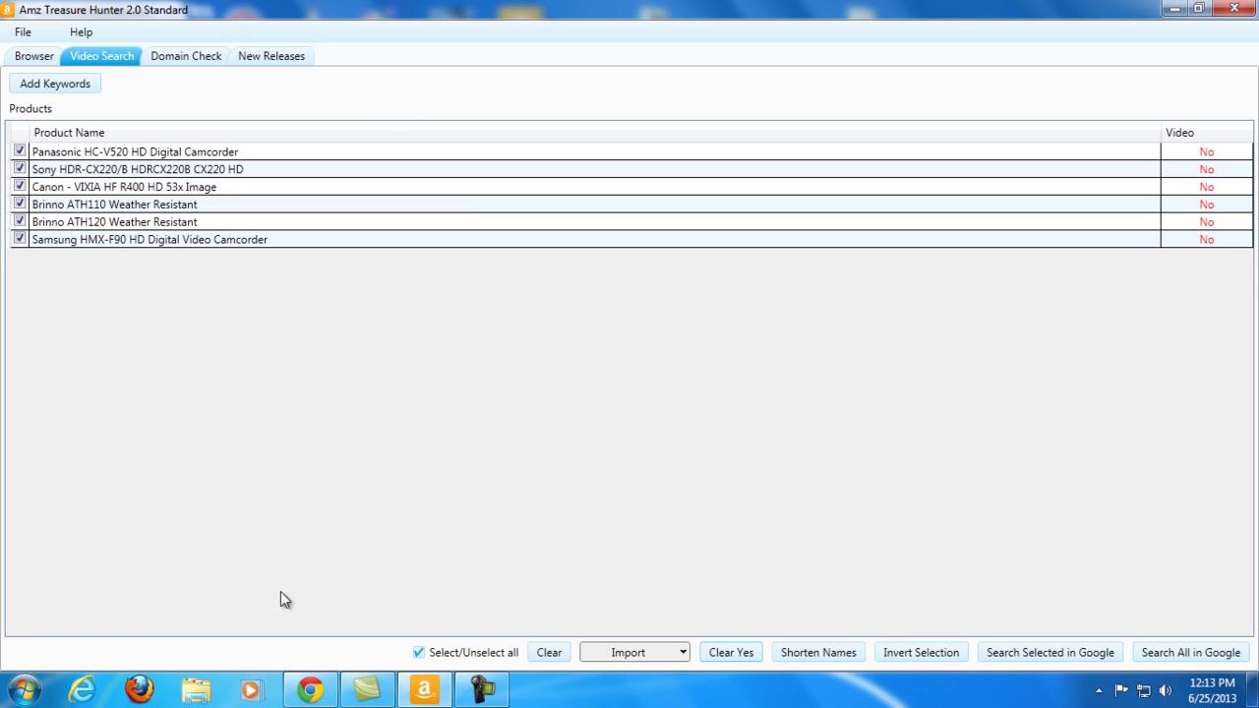
{"action": "left_click", "coordinate": [310, 688]}
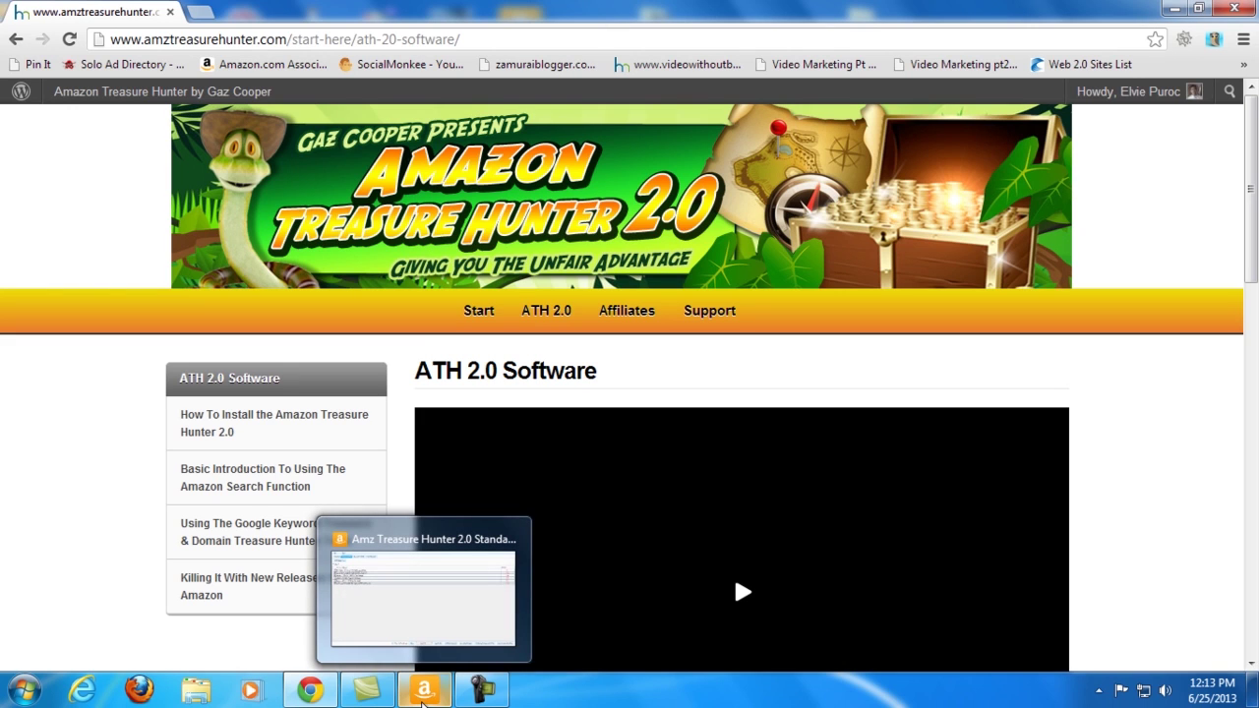
{"action": "left_click", "coordinate": [424, 694]}
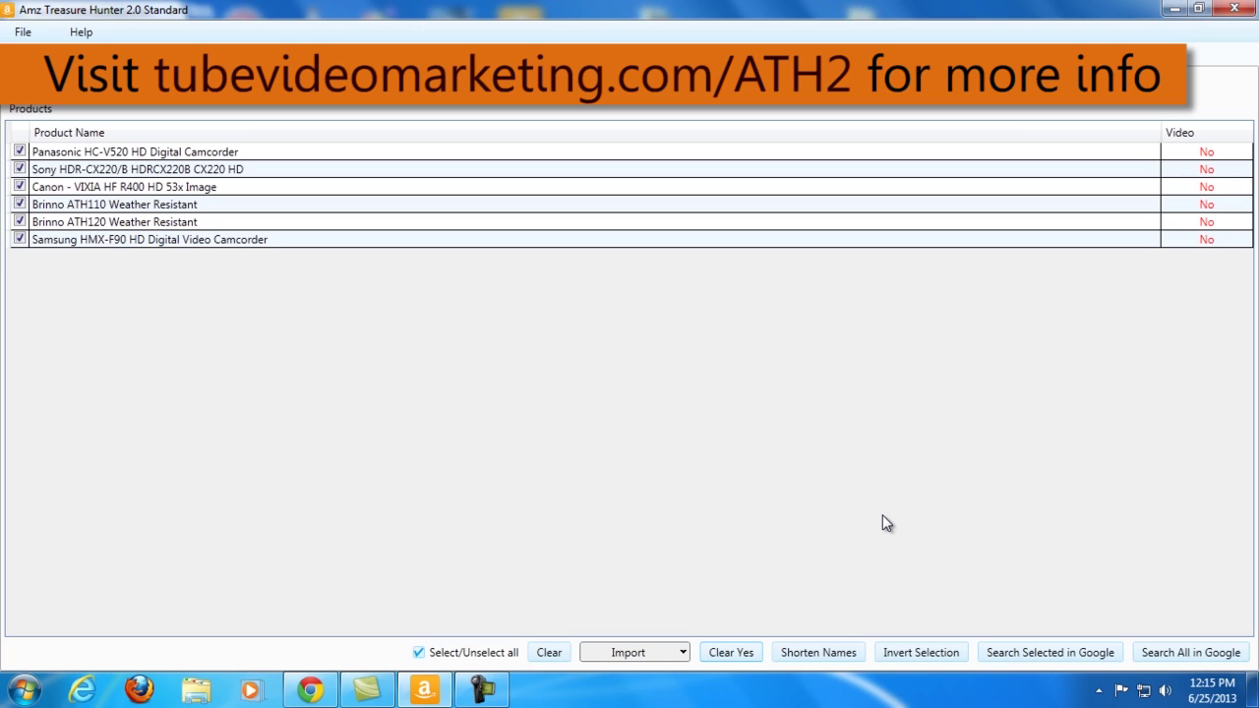
Open the "with humans" folder of ending videos on Local Disk (D:) in Windows Explorer and look through its clips.
{"action": "left_click", "coordinate": [197, 689]}
{"action": "left_click_drag", "start_coordinate": [881, 194], "coordinate": [623, 221]}
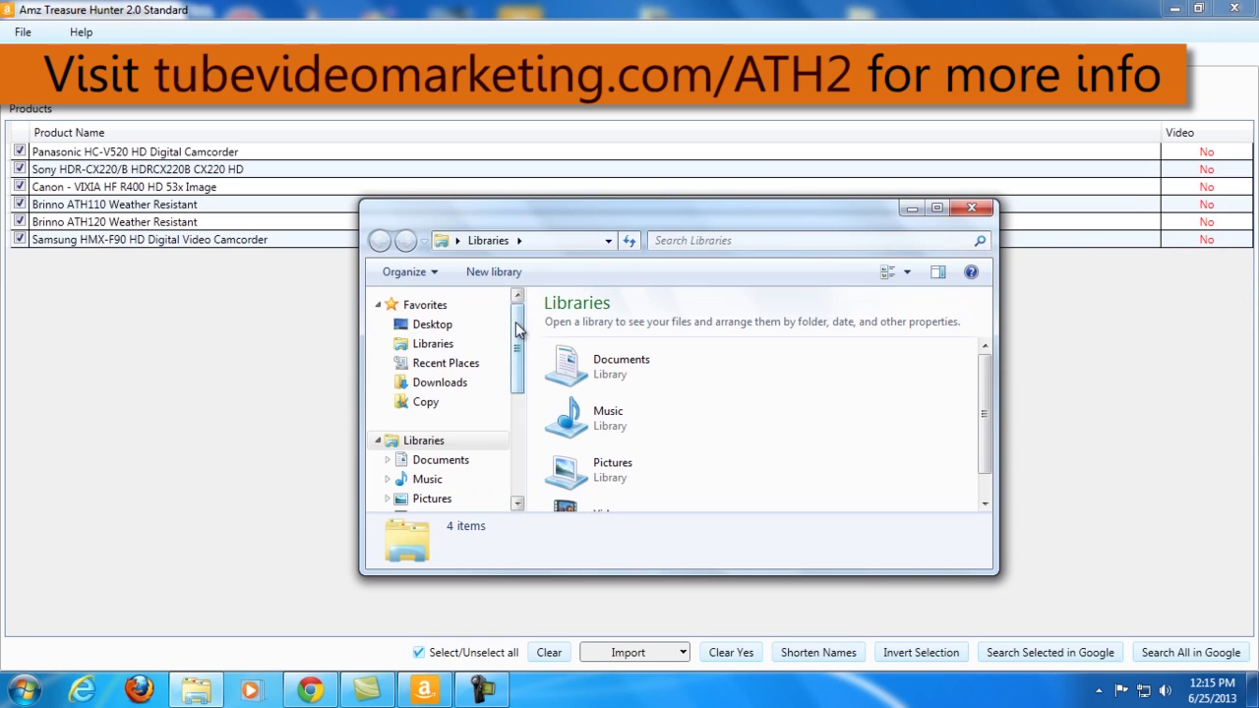
{"action": "left_click_drag", "start_coordinate": [515, 322], "coordinate": [507, 442]}
{"action": "left_click", "coordinate": [457, 434]}
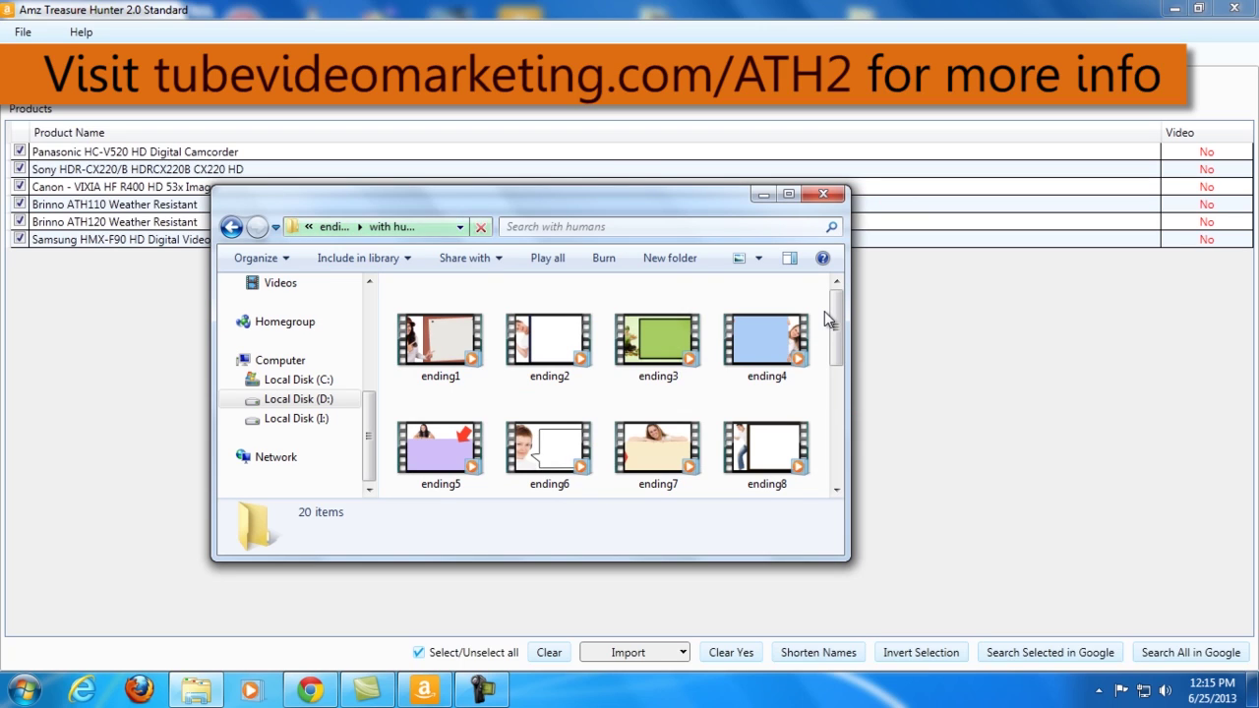
{"action": "scroll", "coordinate": [826, 317], "scroll_direction": "down", "scroll_amount": 3}
{"action": "scroll", "coordinate": [827, 320], "scroll_direction": "up", "scroll_amount": 5}
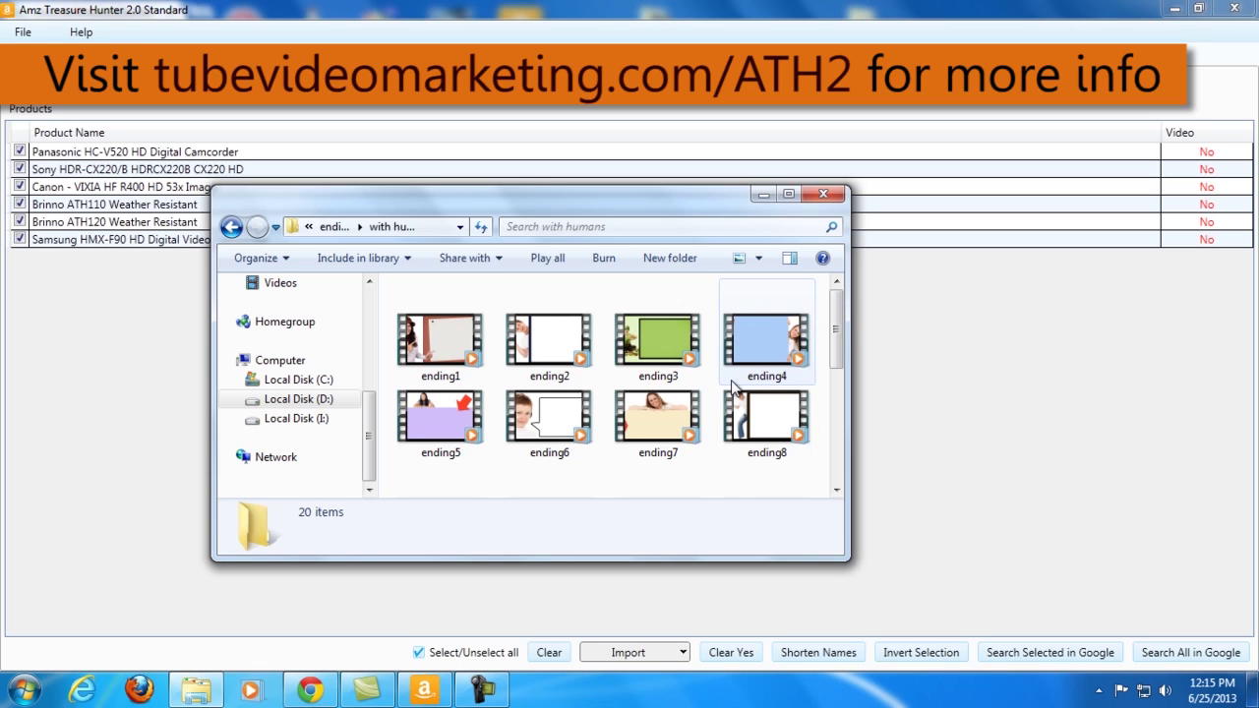
Play the ending1 video, pause it to show its blank note area, and close the player.
{"action": "left_click", "coordinate": [445, 340]}
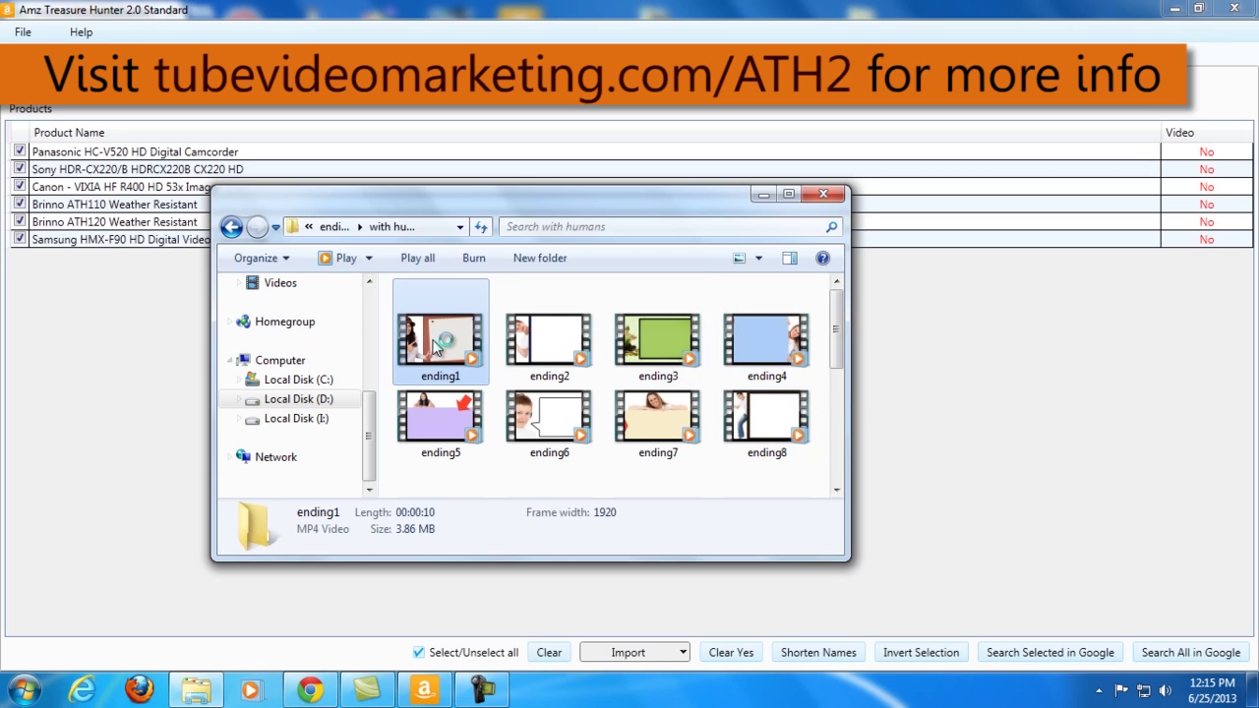
{"action": "double_click", "coordinate": [450, 337]}
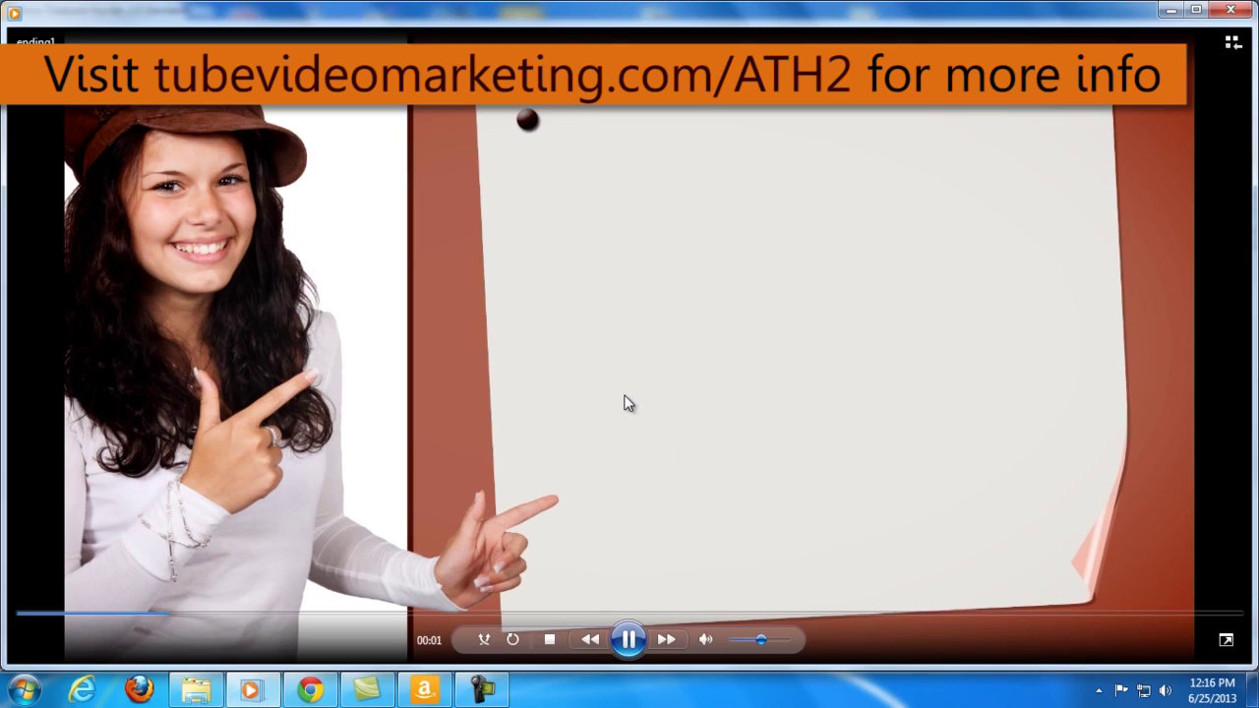
{"action": "left_click", "coordinate": [665, 494]}
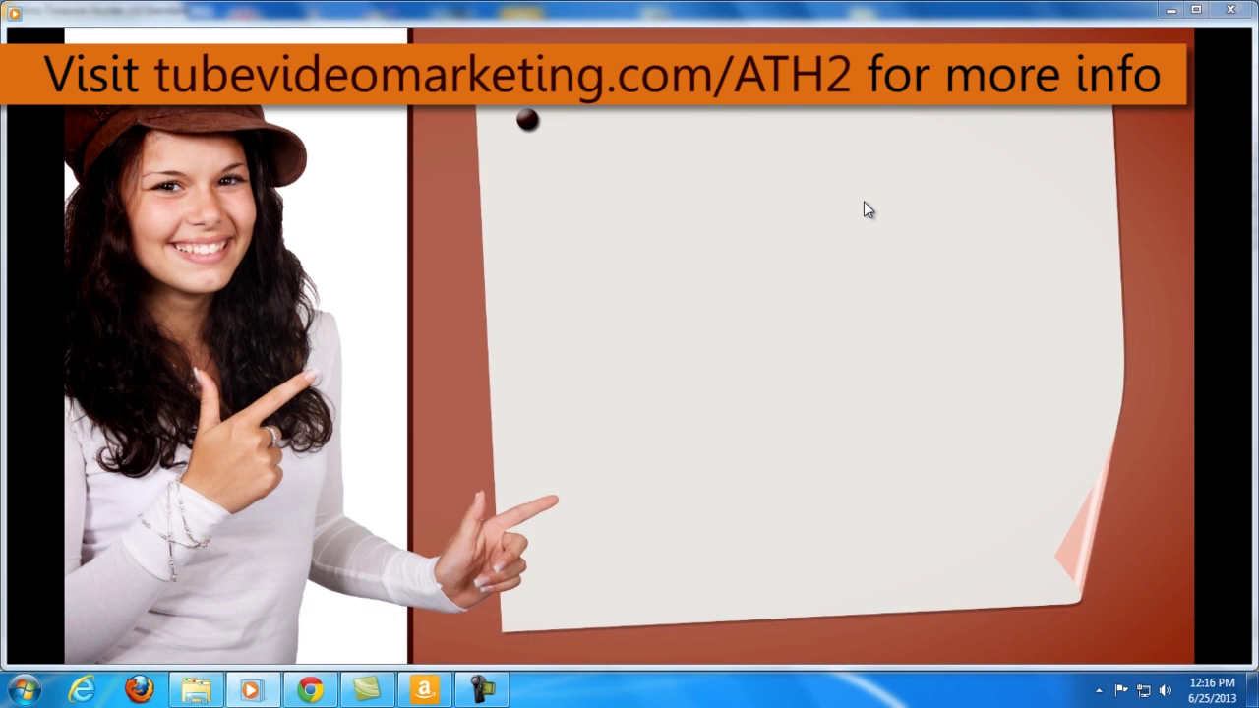
{"action": "mouse_move", "coordinate": [977, 201]}
{"action": "mouse_move", "coordinate": [1096, 158]}
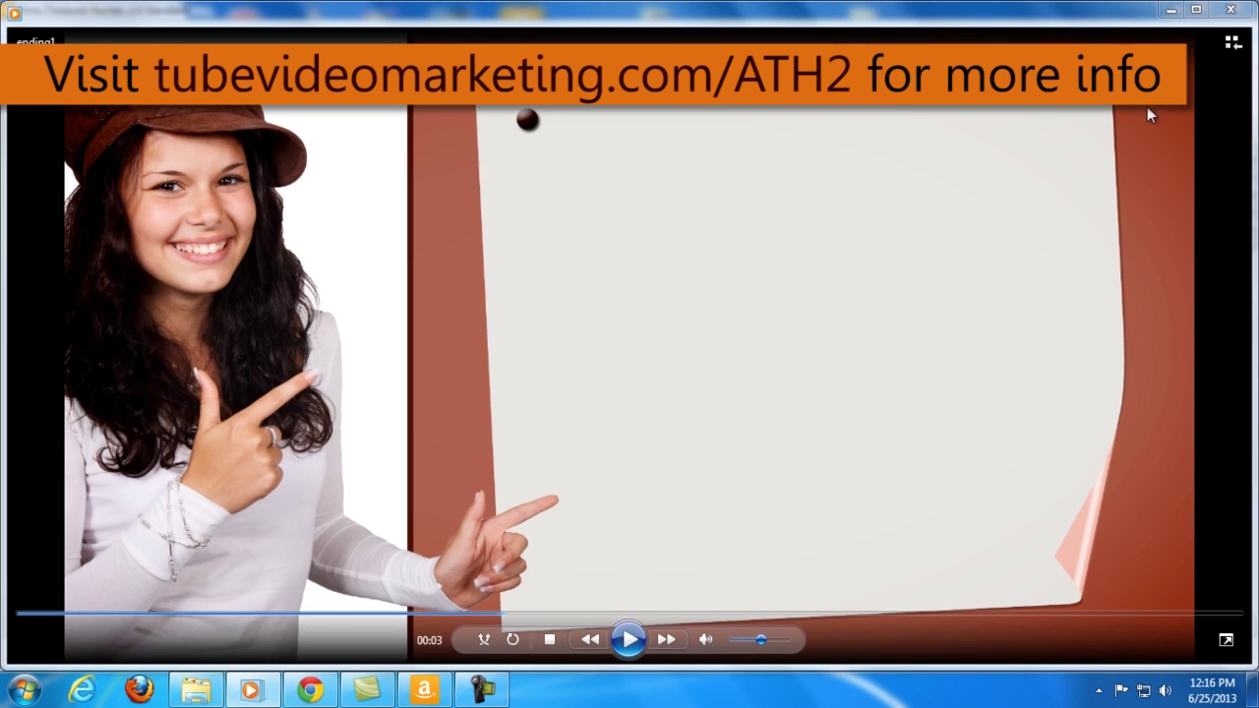
{"action": "left_click", "coordinate": [1228, 13]}
Look through the ending1 to ending20 thumbnails in the folder, play the ending8 video and pause it.
{"action": "scroll", "coordinate": [590, 366], "scroll_direction": "down", "scroll_amount": 5}
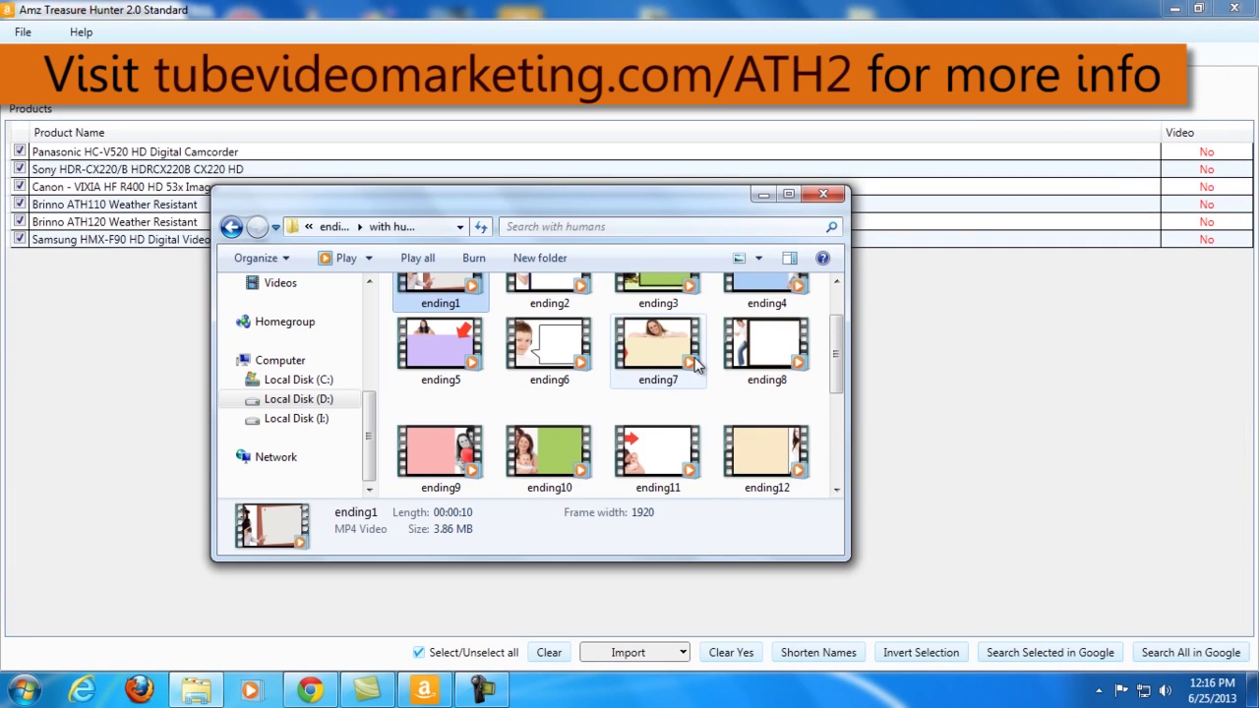
{"action": "scroll", "coordinate": [695, 364], "scroll_direction": "up", "scroll_amount": 5}
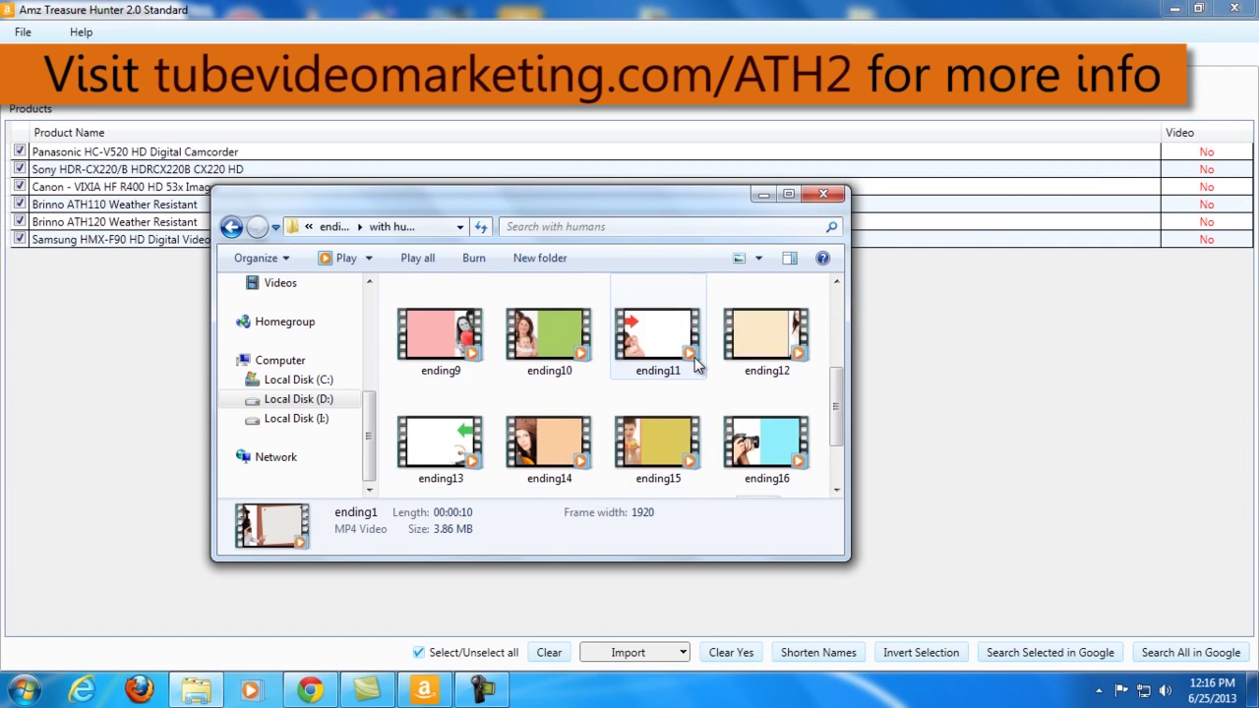
{"action": "scroll", "coordinate": [695, 357], "scroll_direction": "down", "scroll_amount": 3}
{"action": "scroll", "coordinate": [694, 357], "scroll_direction": "up", "scroll_amount": 3}
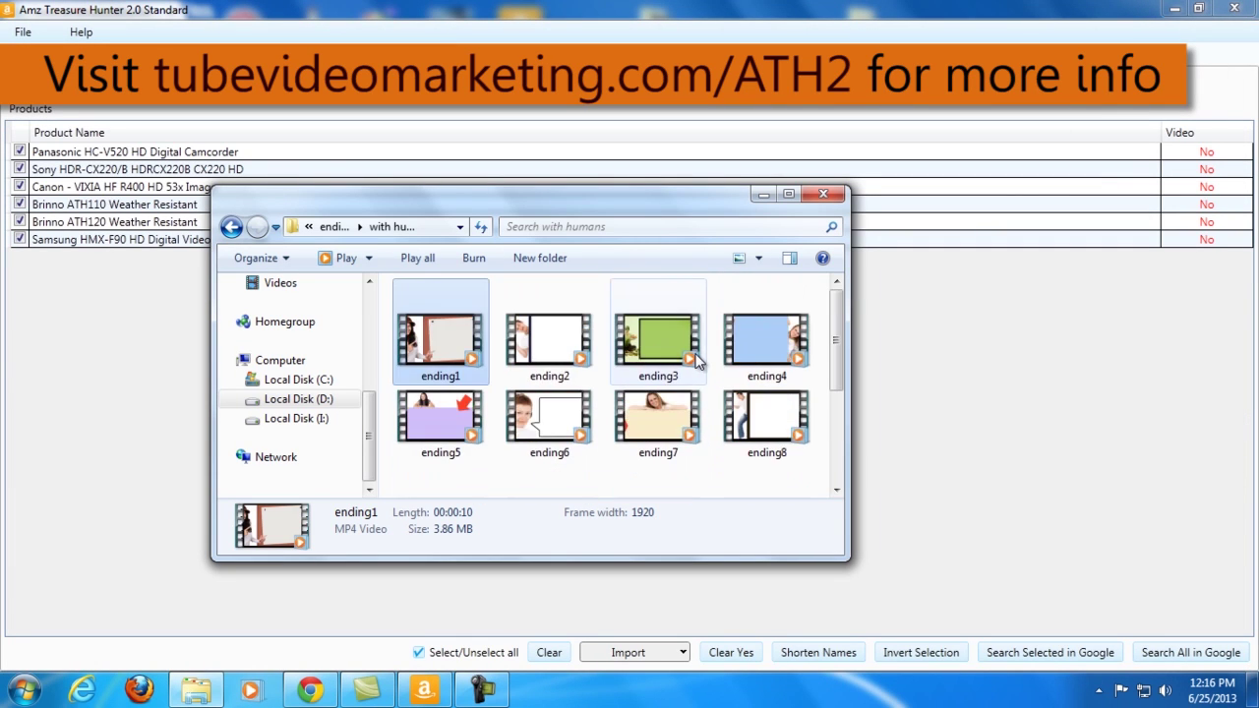
{"action": "scroll", "coordinate": [697, 362], "scroll_direction": "down", "scroll_amount": 3}
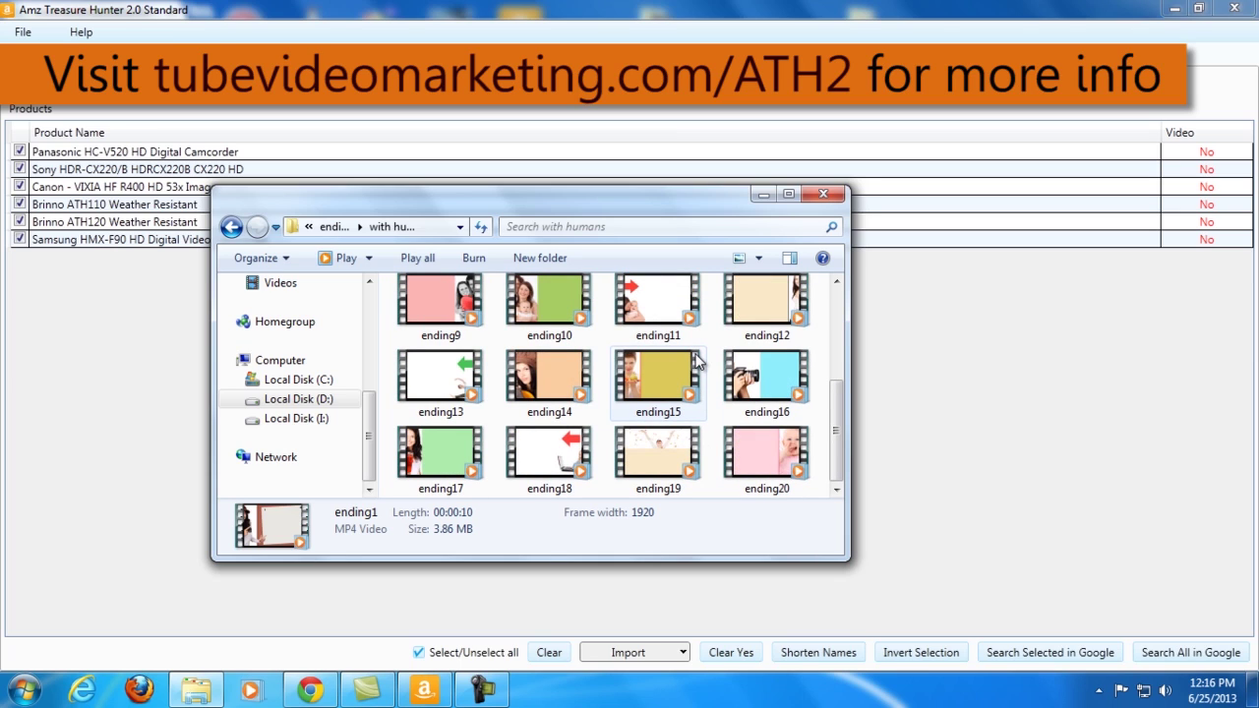
{"action": "scroll", "coordinate": [696, 362], "scroll_direction": "up", "scroll_amount": 2}
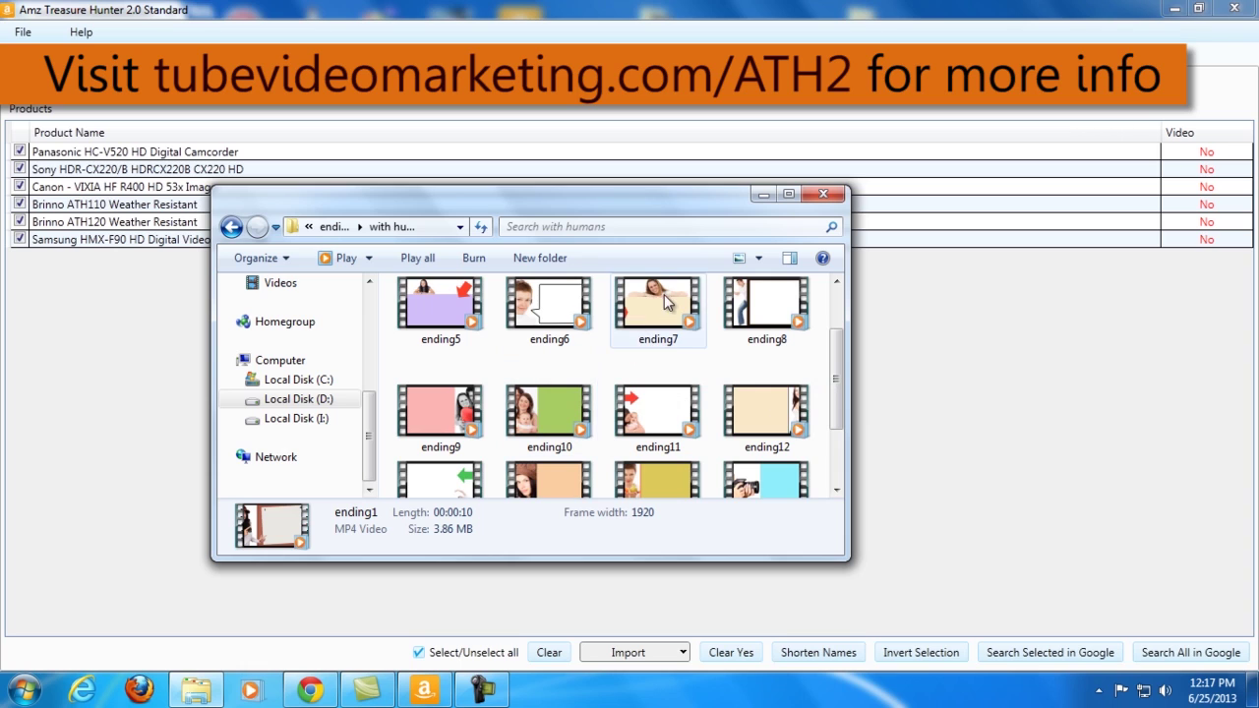
{"action": "scroll", "coordinate": [816, 339], "scroll_direction": "up", "scroll_amount": 2}
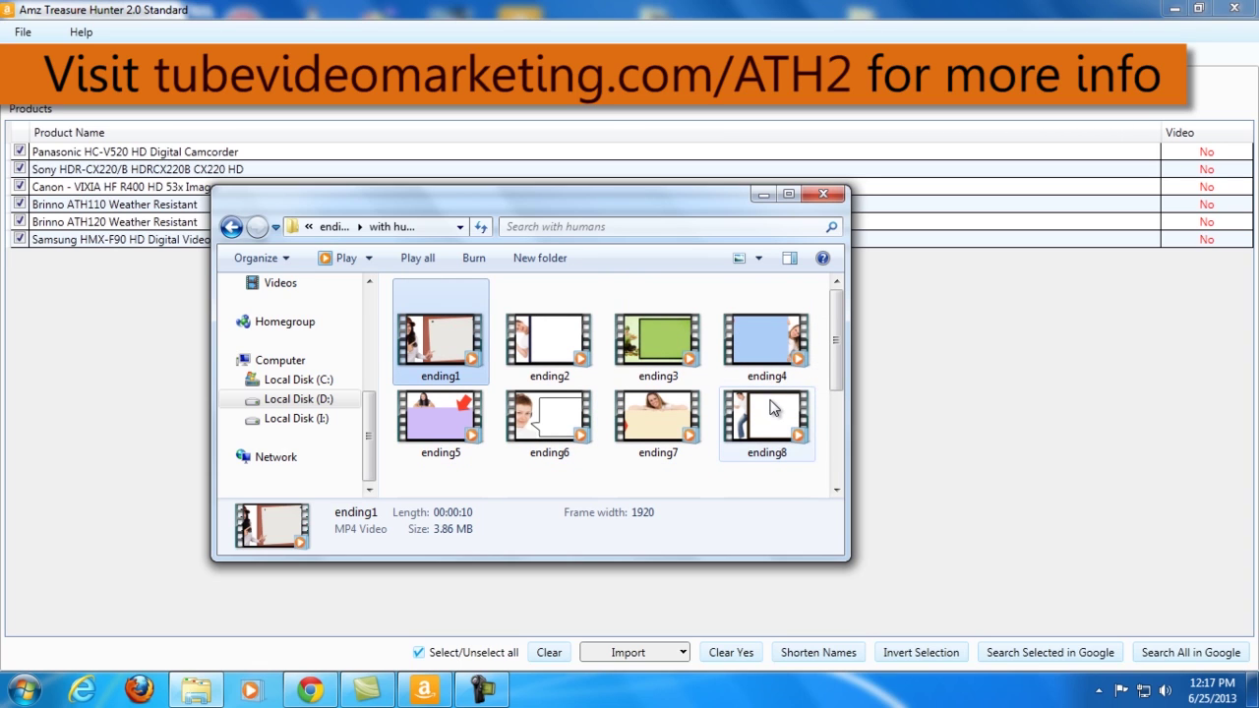
{"action": "double_click", "coordinate": [772, 408]}
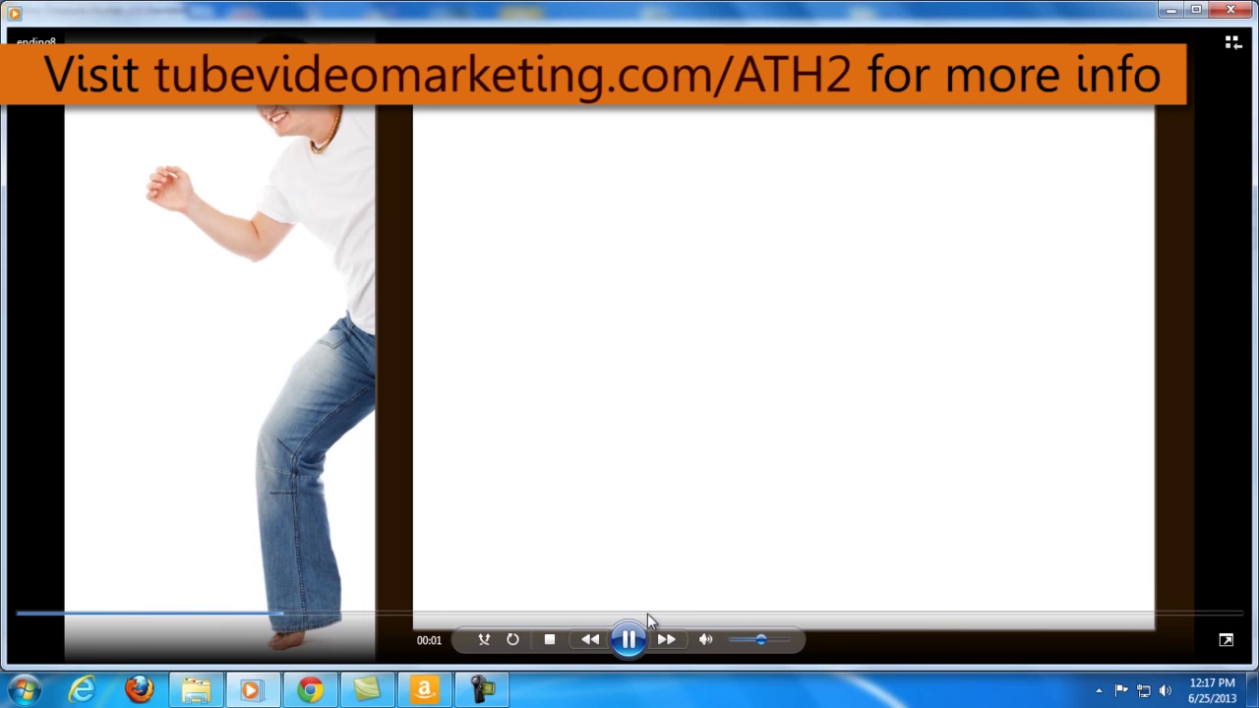
{"action": "left_click", "coordinate": [641, 640]}
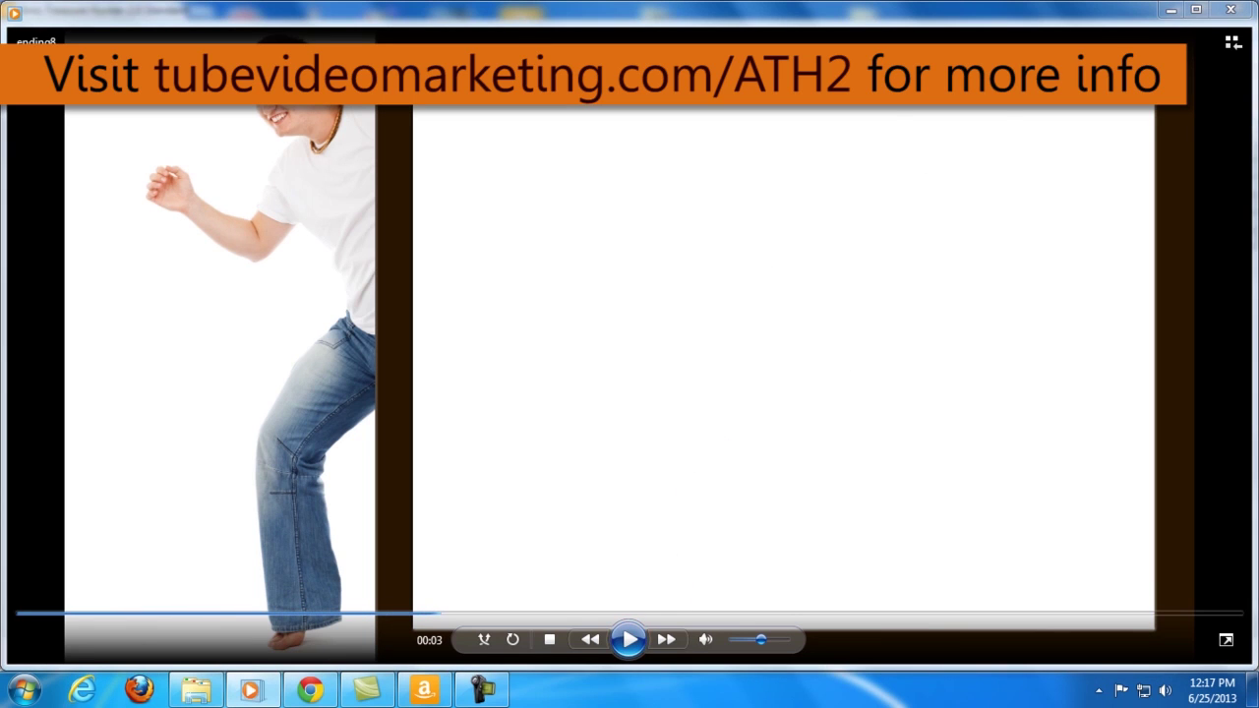